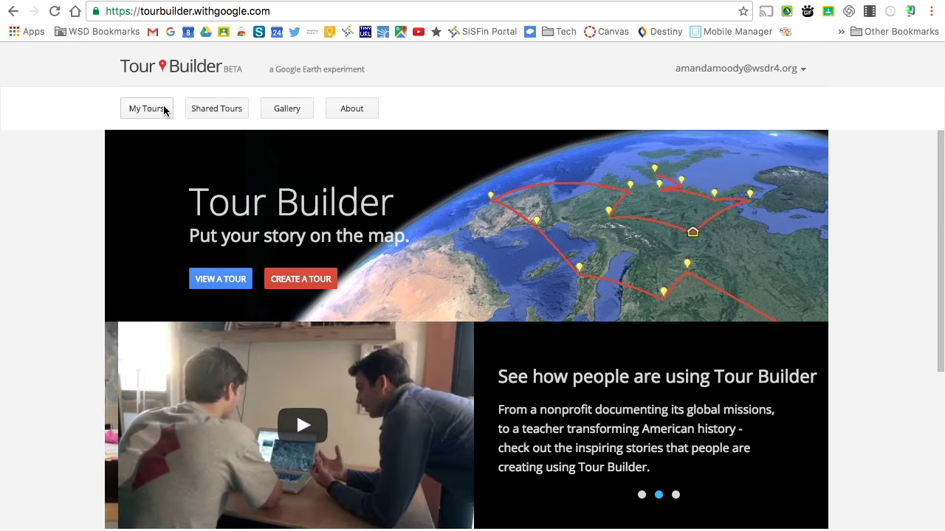
Create a new tour named "Edgar A Poe" and enter the author's name.
click(307, 277)
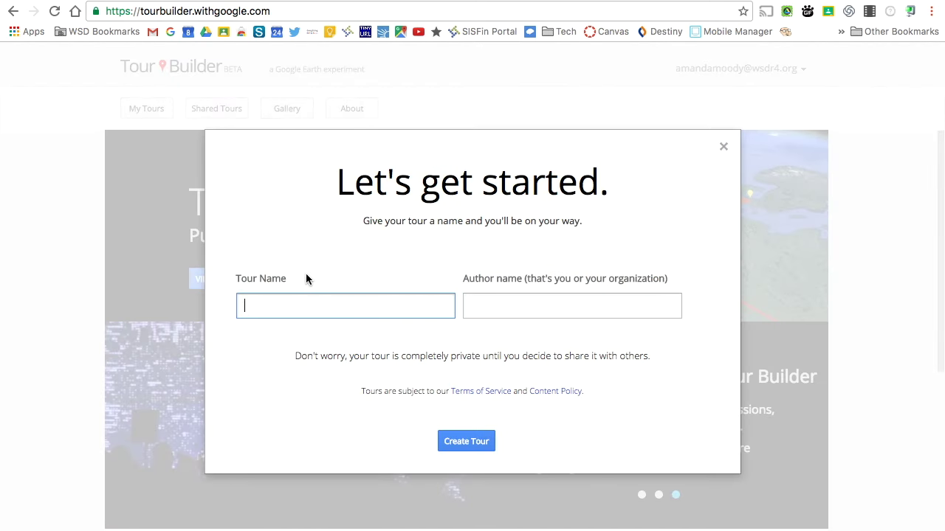
text(Ed)
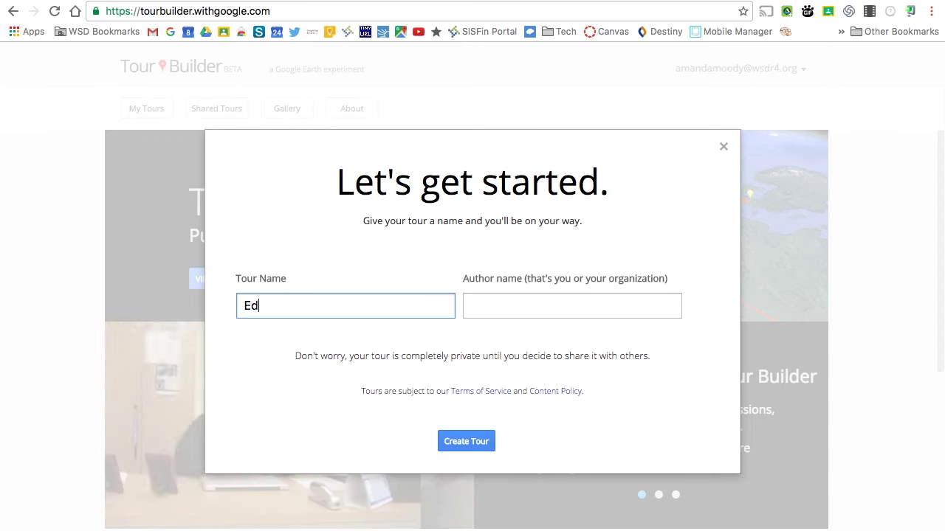
text(gar A Poe)
key(Tab)
text(Mrs. Mood)
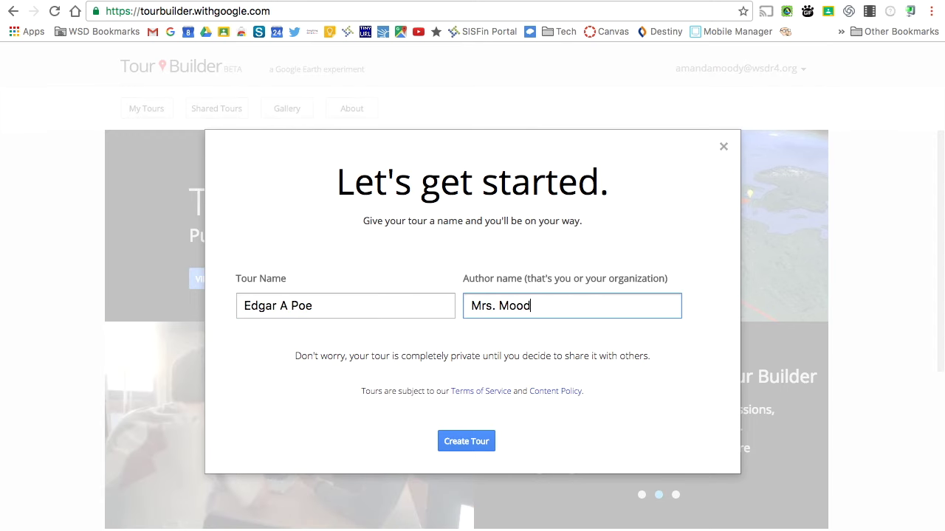
text(y)
key(Return)
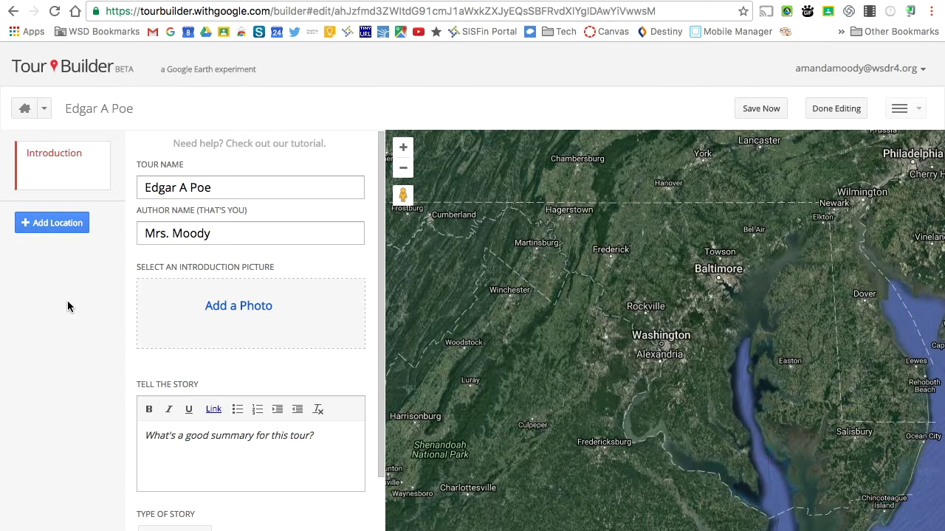
Set the tour's type of story to Story 3D and its path color to crimson.
scroll(249, 348, down, 2)
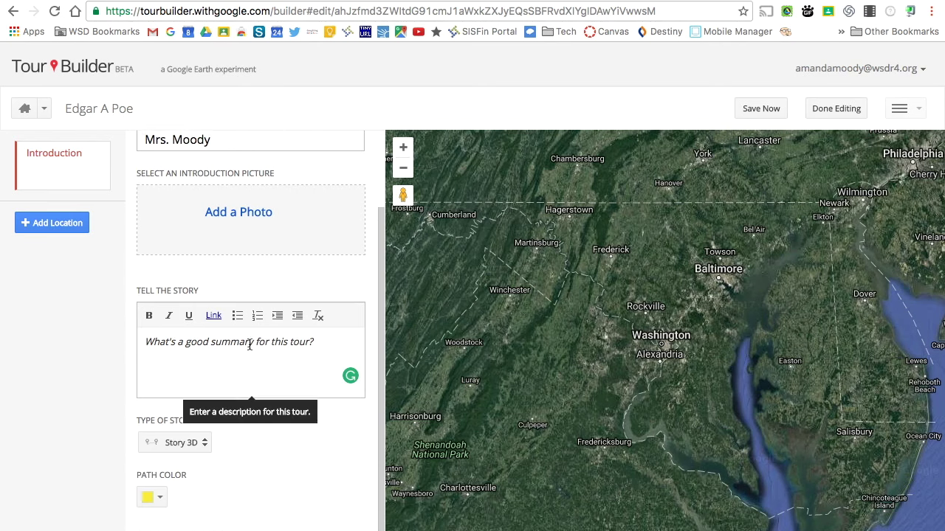
scroll(249, 348, up, 2)
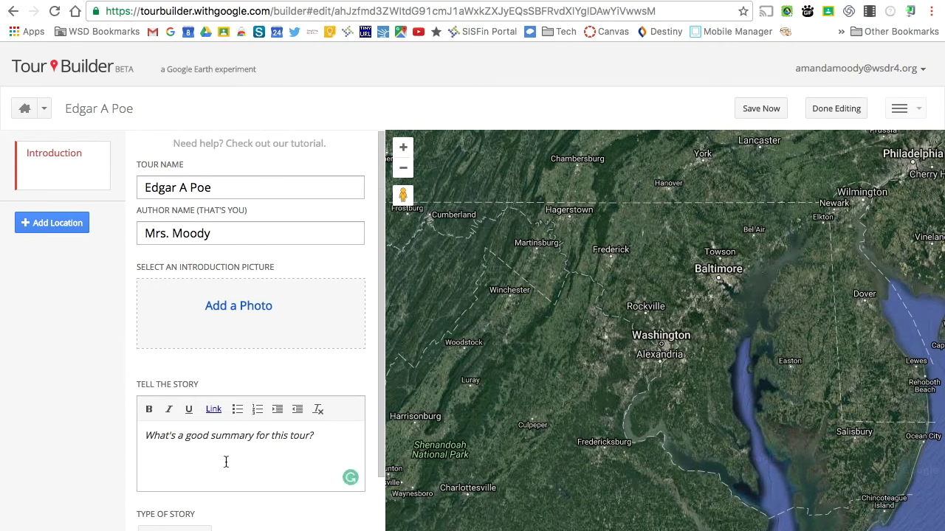
scroll(240, 458, down, 4)
click(196, 438)
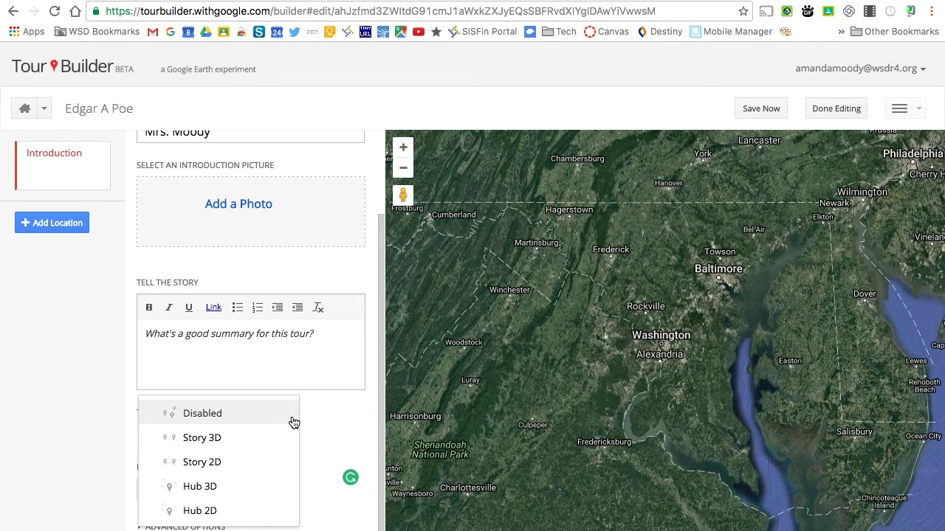
click(242, 445)
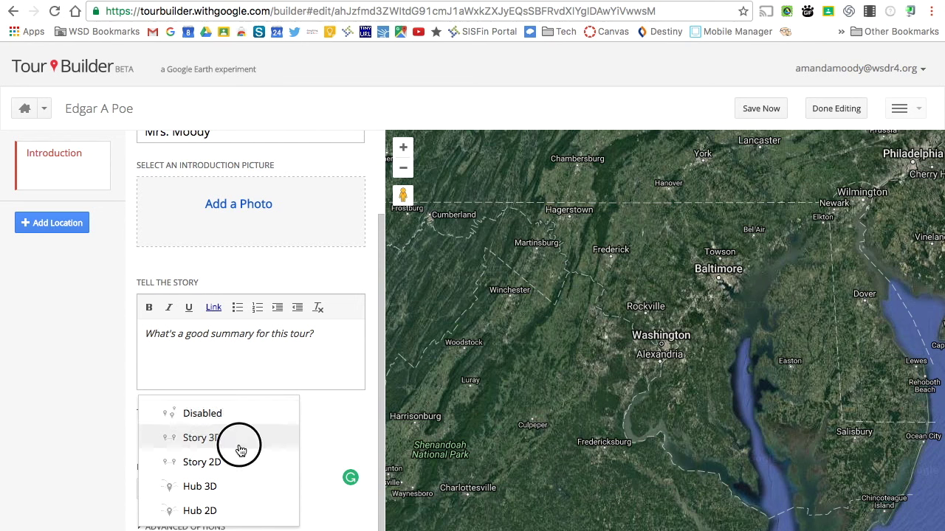
click(153, 487)
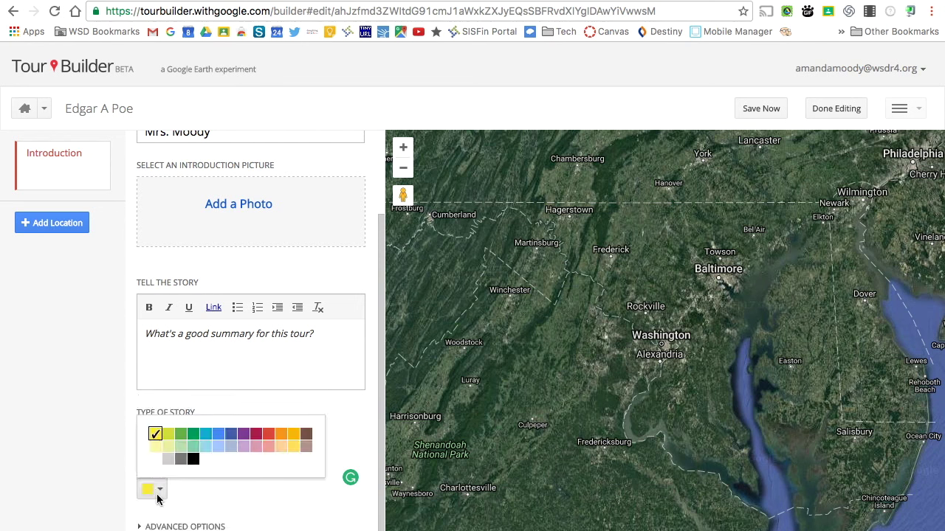
click(251, 438)
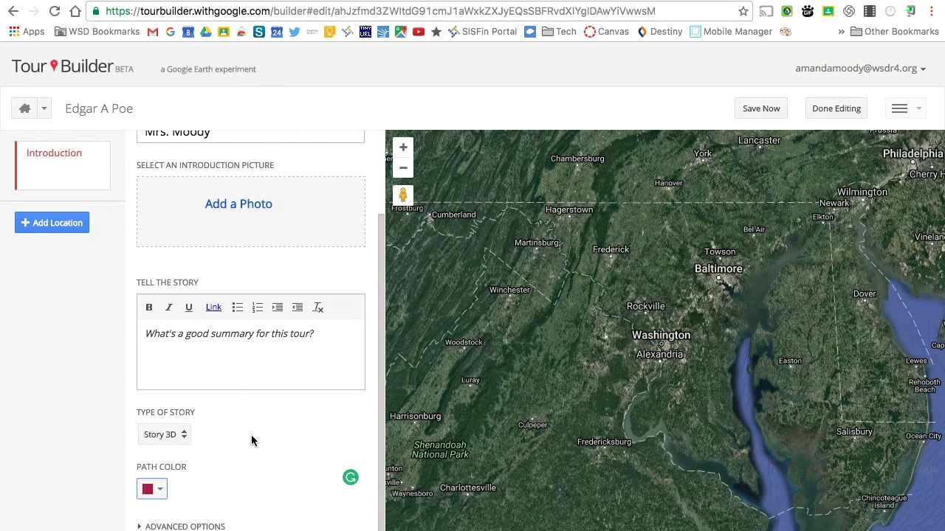
Add a new location to the tour by searching for Boston, MA, United States.
click(54, 227)
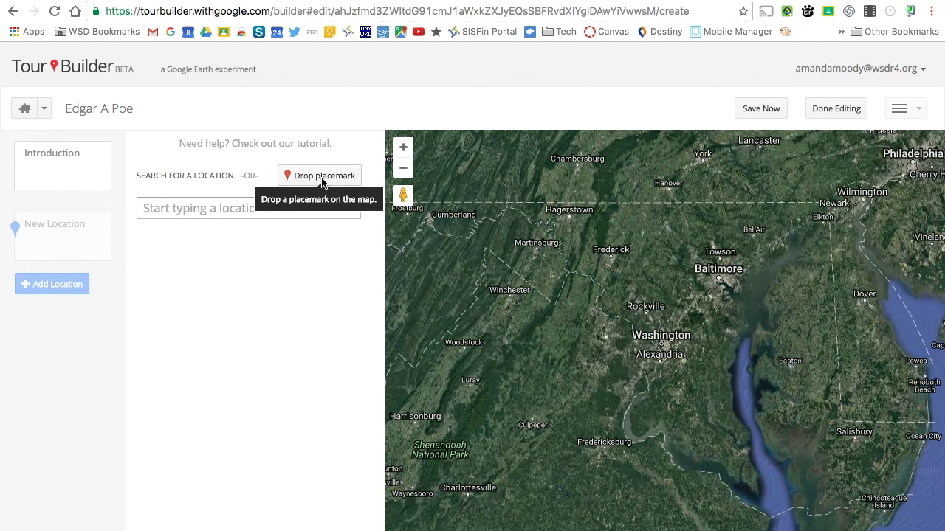
click(235, 209)
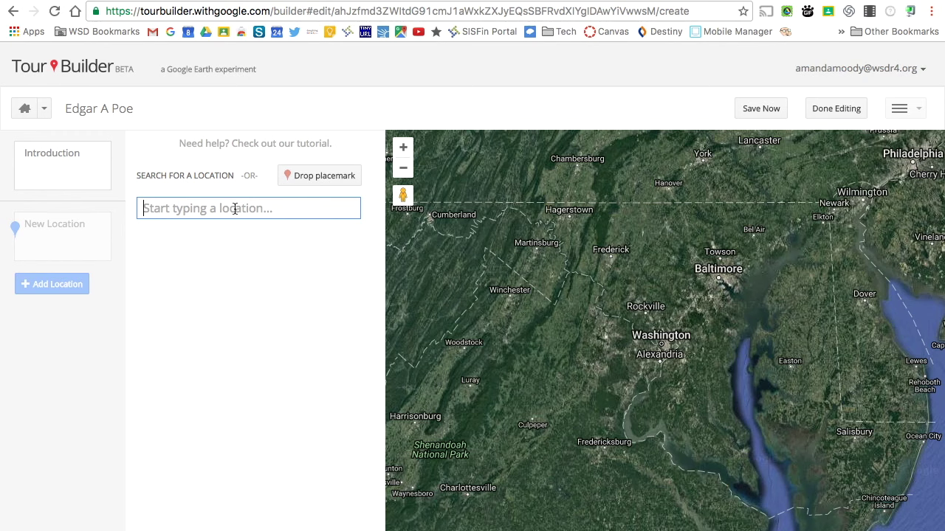
text(Boston)
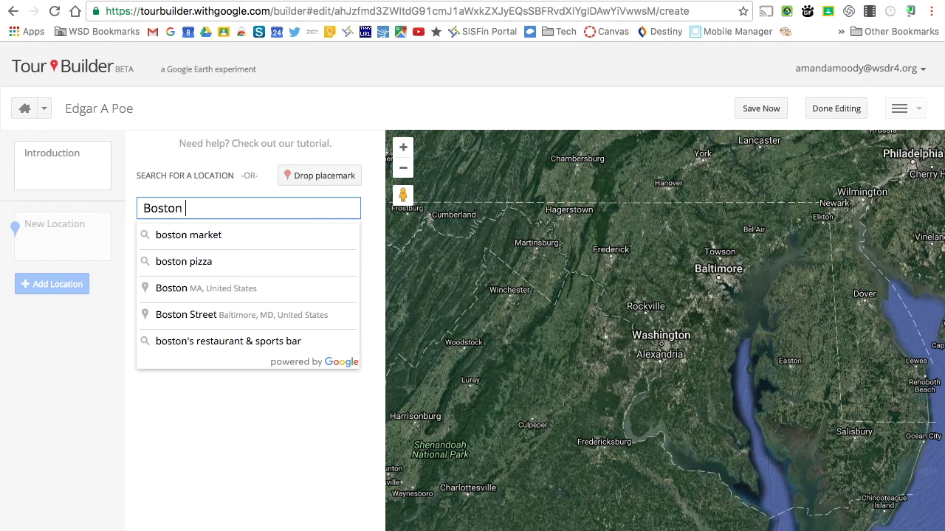
click(230, 288)
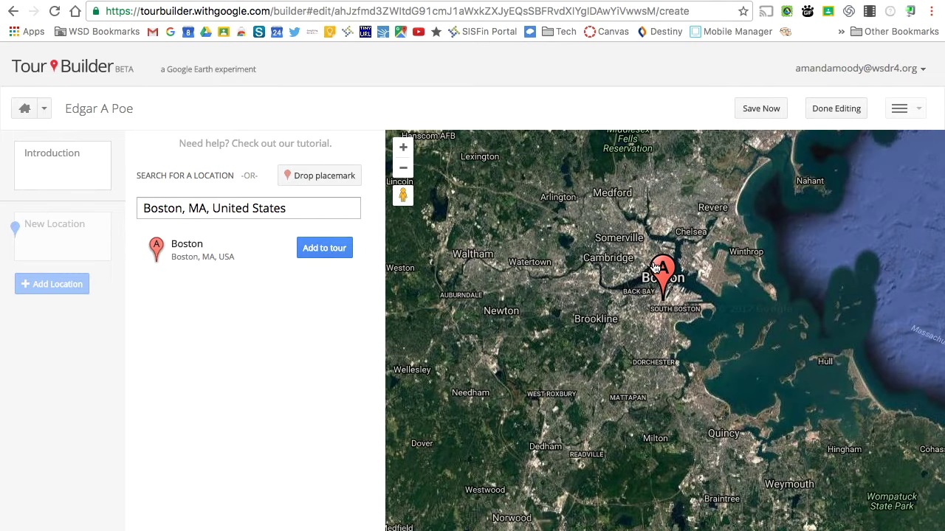
click(325, 248)
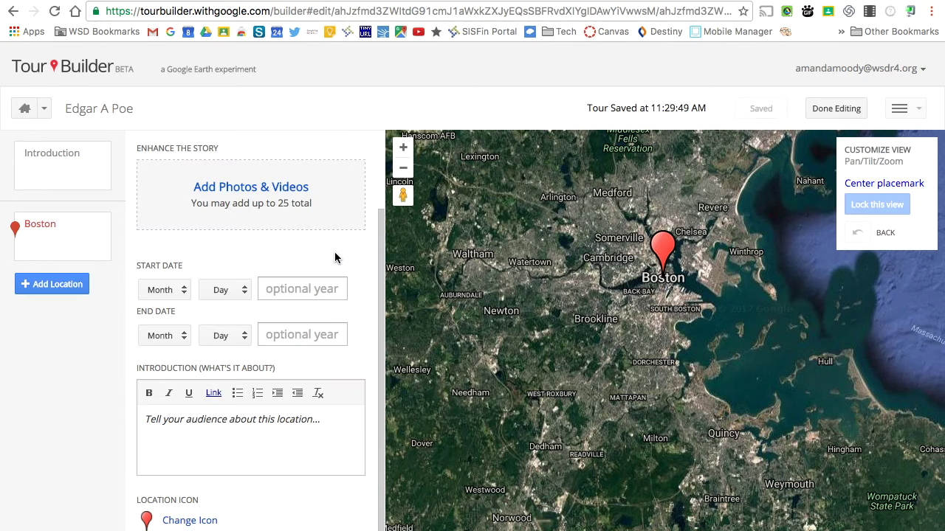
Zoom the map in two levels around the Boston placemark and preview a Cambridge street in Street View, returning to the map.
scroll(339, 221, up, 2)
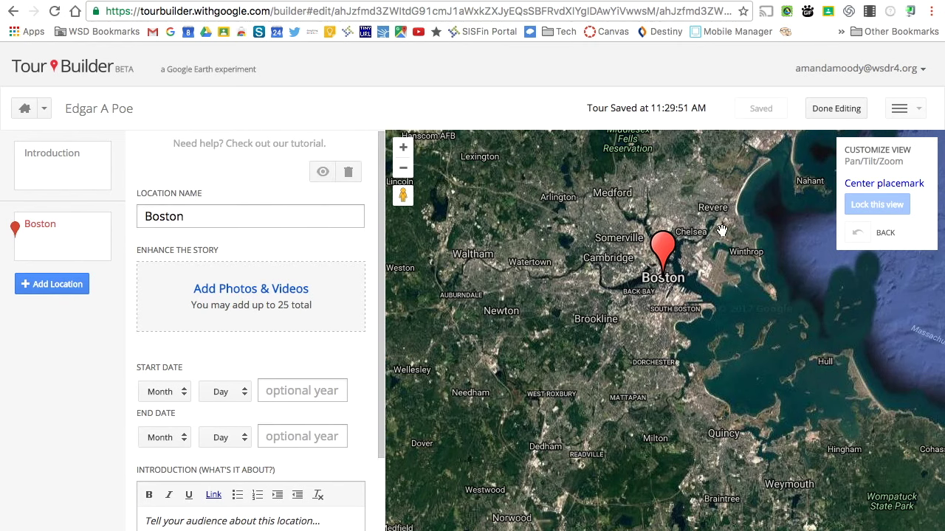
click(403, 147)
click(403, 147)
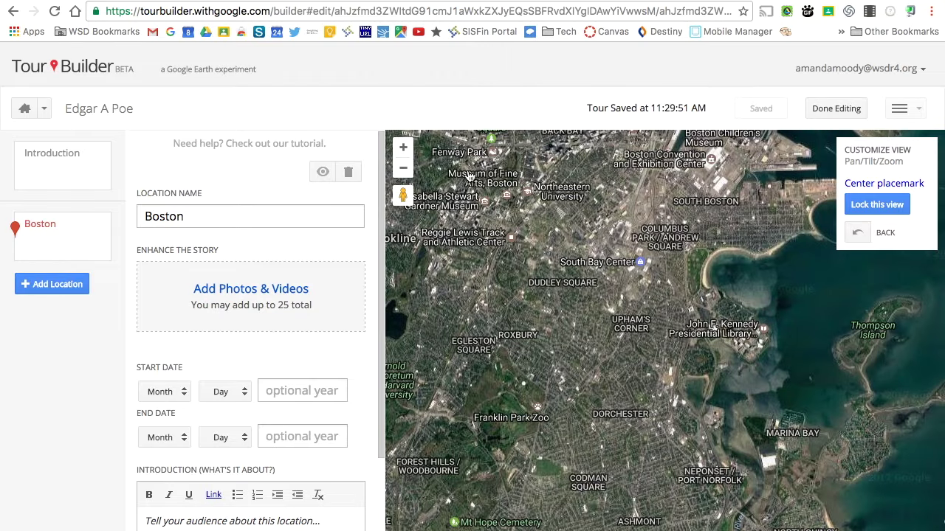
mouse_move(515, 179)
mouse_down()
mouse_move(496, 337)
mouse_move(559, 327)
mouse_move(570, 347)
mouse_up()
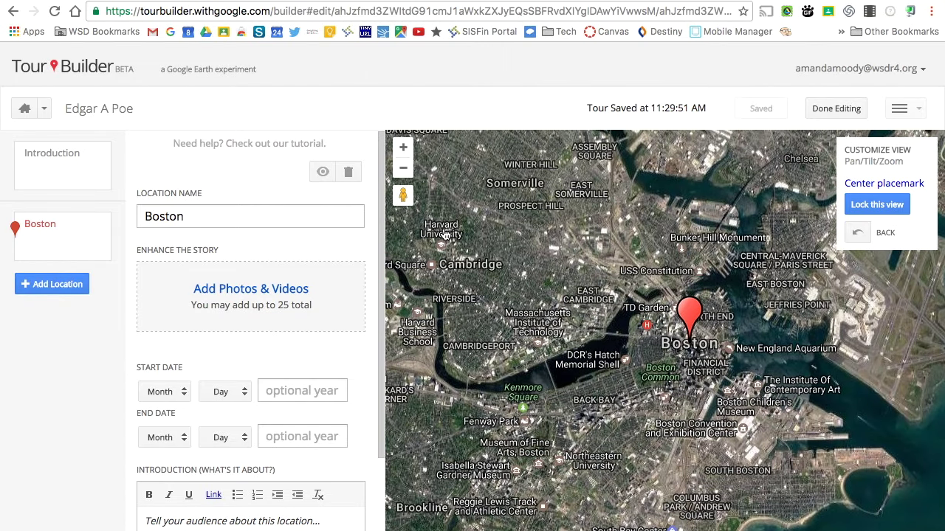
mouse_move(403, 194)
mouse_down()
mouse_move(452, 201)
mouse_move(686, 344)
mouse_move(404, 196)
mouse_up()
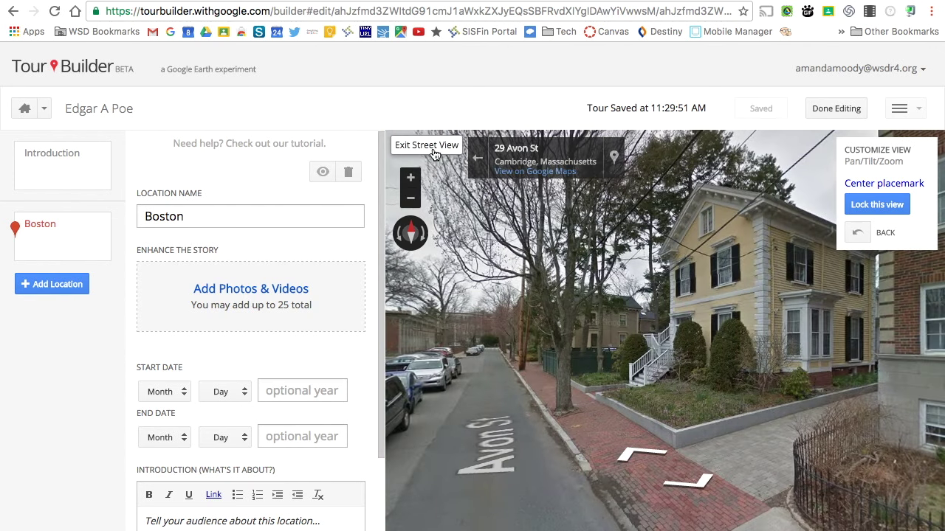
click(434, 150)
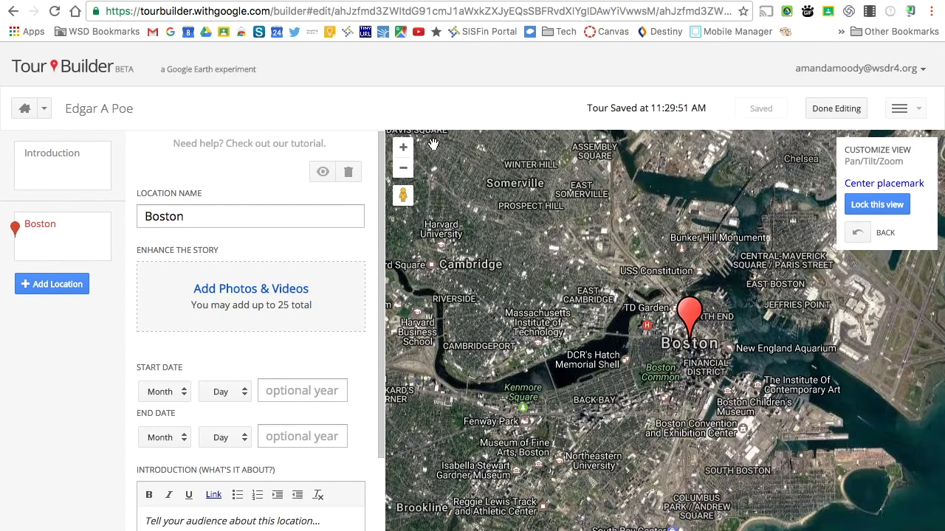
Frame the Boston placemark together with Cambridge on the map and lock this view for the location.
drag(737, 279, 738, 262)
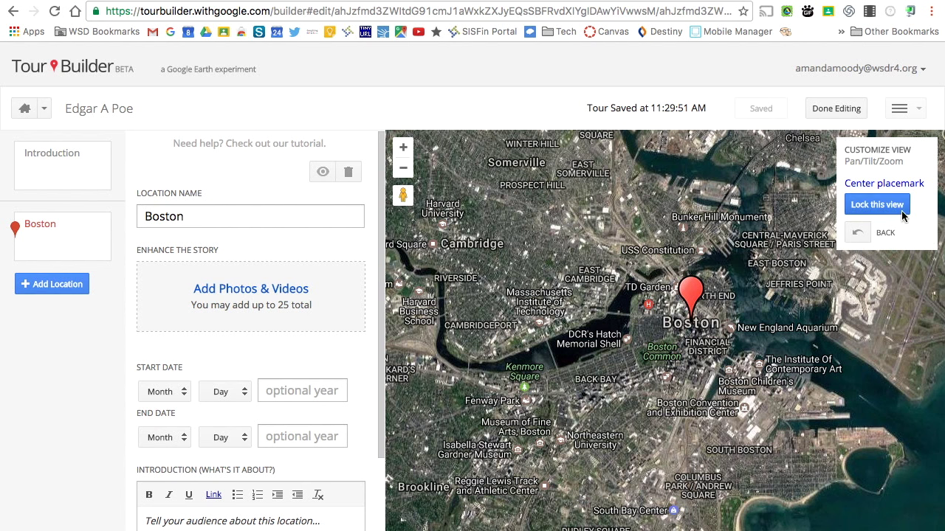
drag(642, 344, 628, 332)
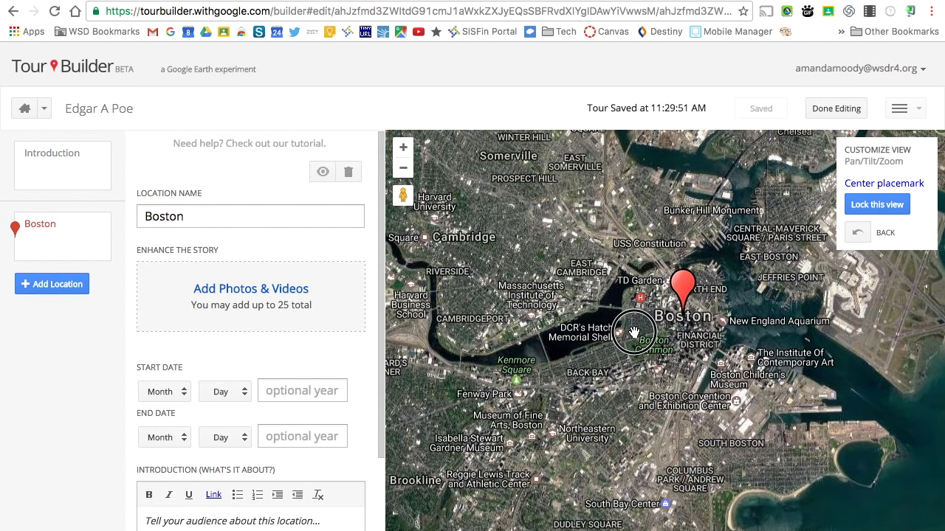
click(891, 206)
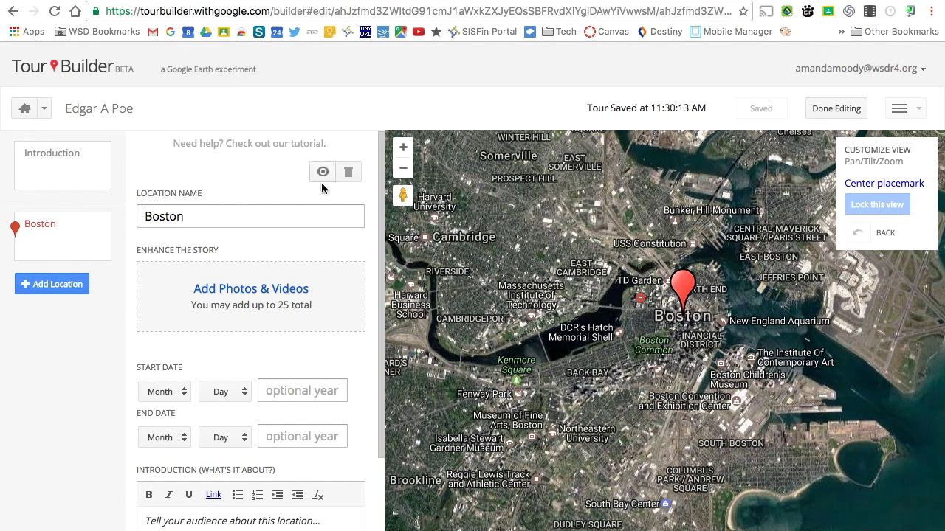
click(242, 215)
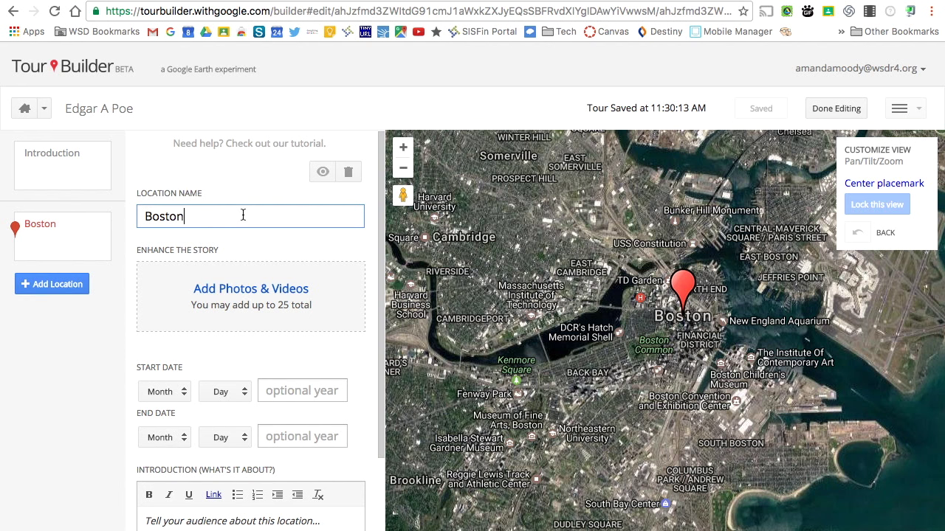
scroll(242, 215, down, 2)
scroll(242, 214, up, 2)
Search for images of "edgar a poe" and add the first black-and-white portrait to the Boston location.
click(275, 290)
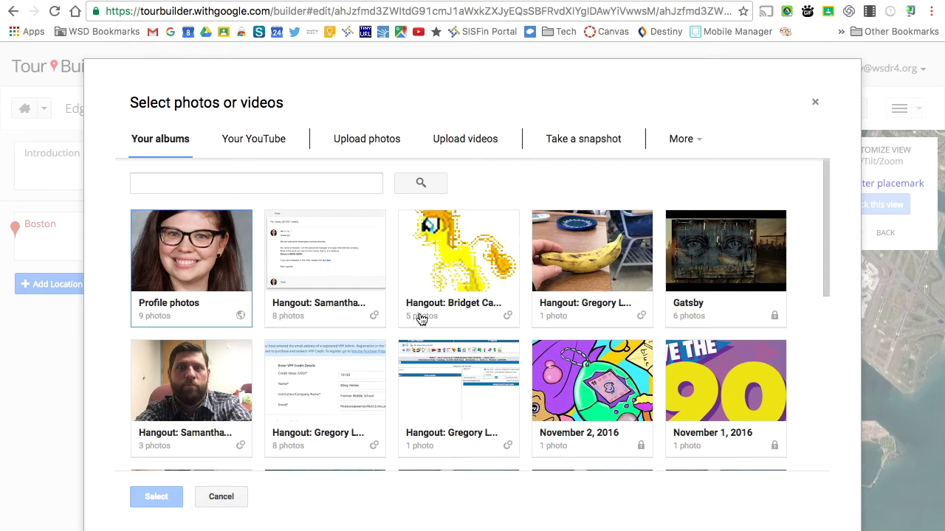
click(274, 139)
click(375, 143)
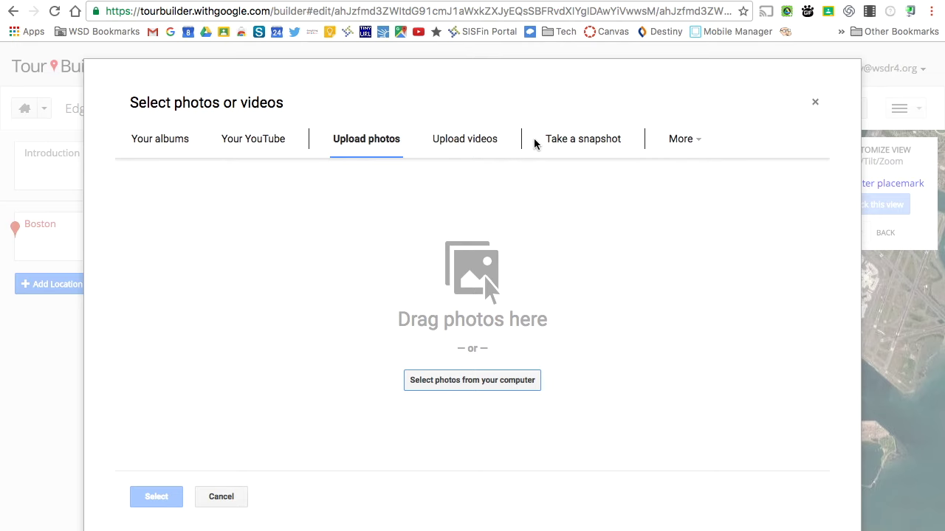
click(700, 151)
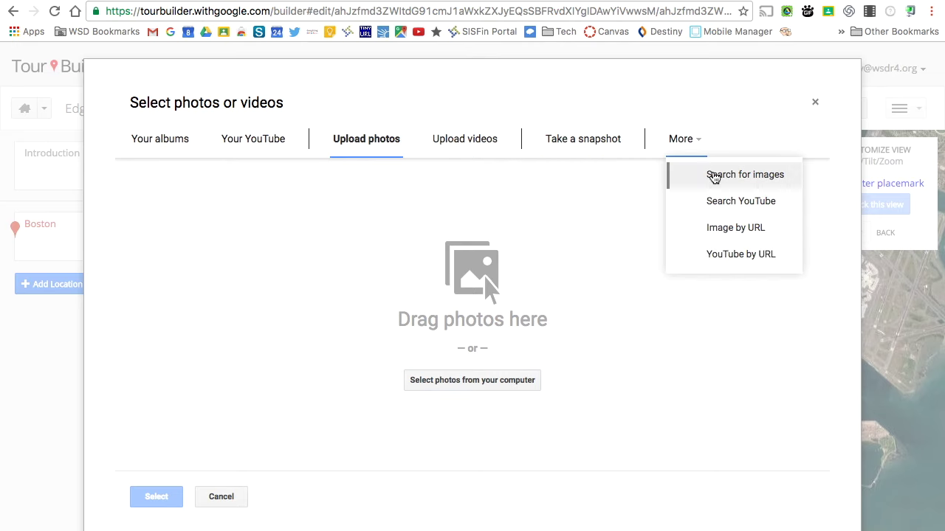
click(714, 177)
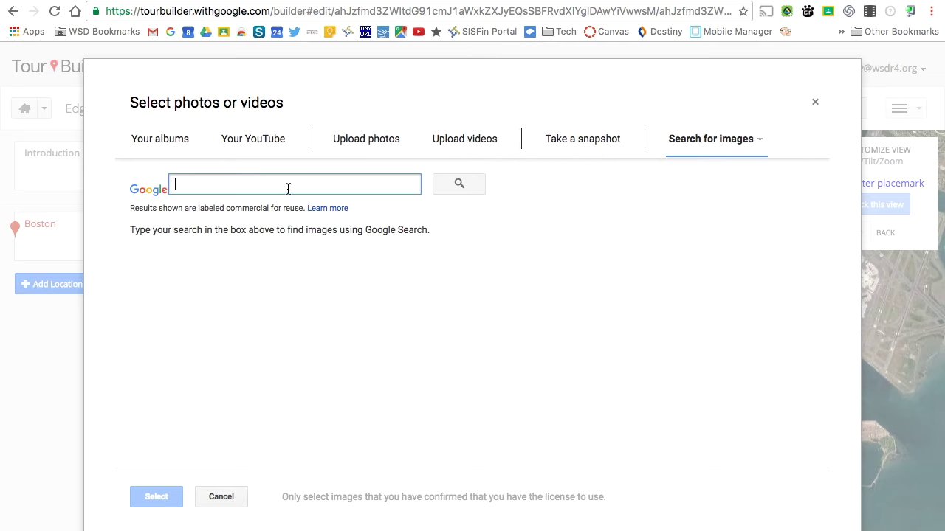
text(ed)
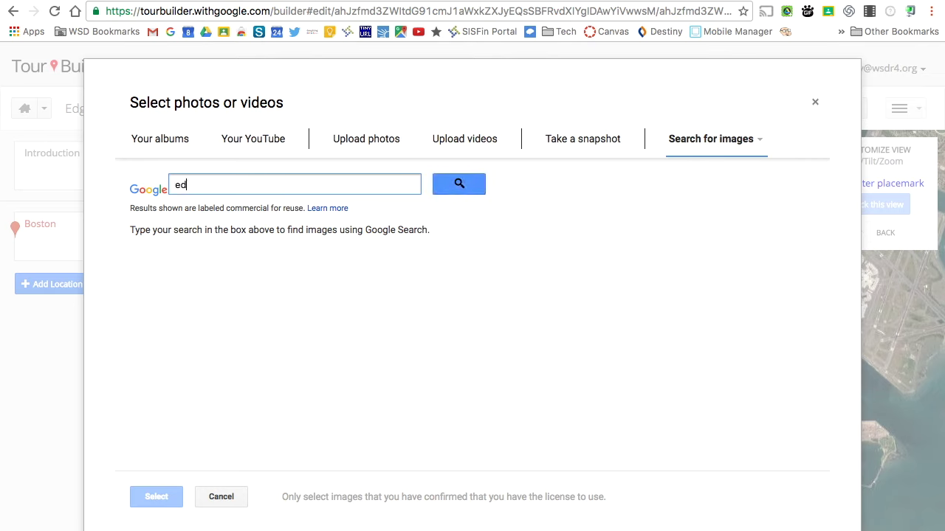
text(gar a poe)
key(Return)
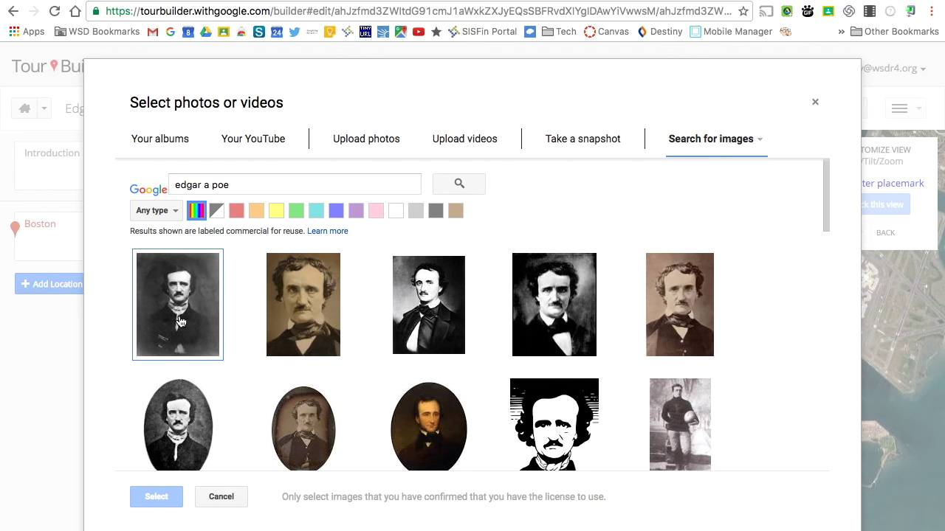
click(150, 265)
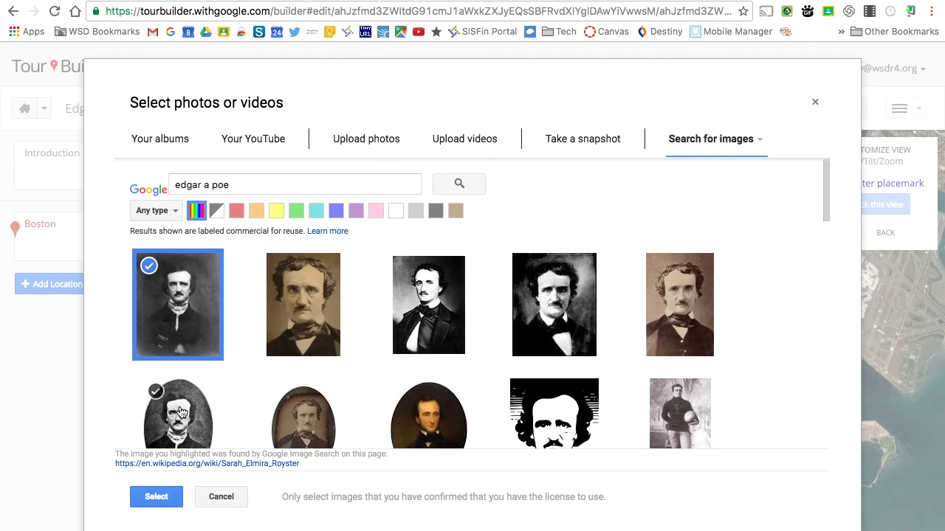
click(177, 502)
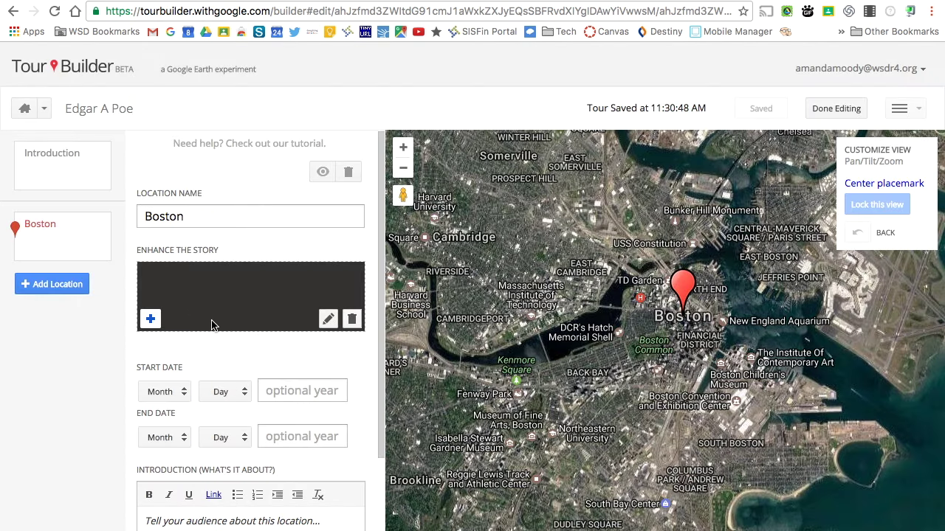
scroll(212, 319, down, 1)
click(164, 276)
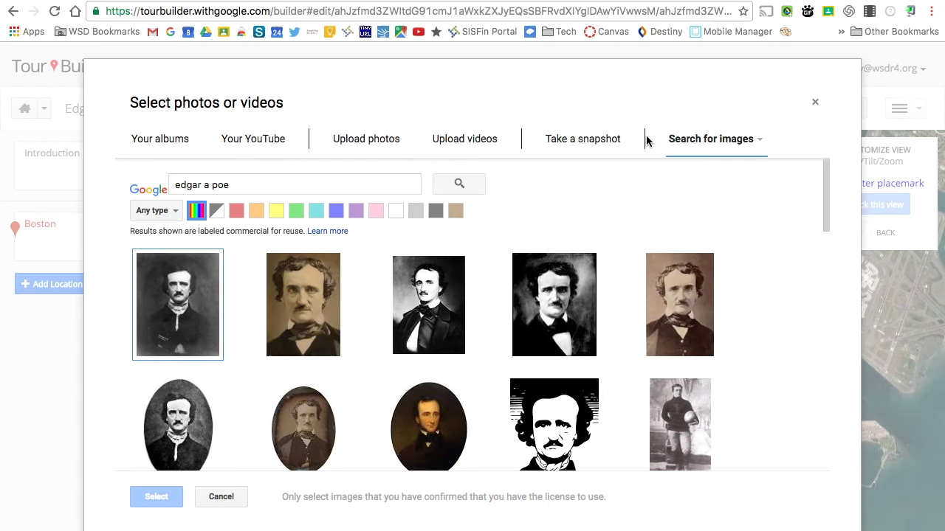
click(817, 106)
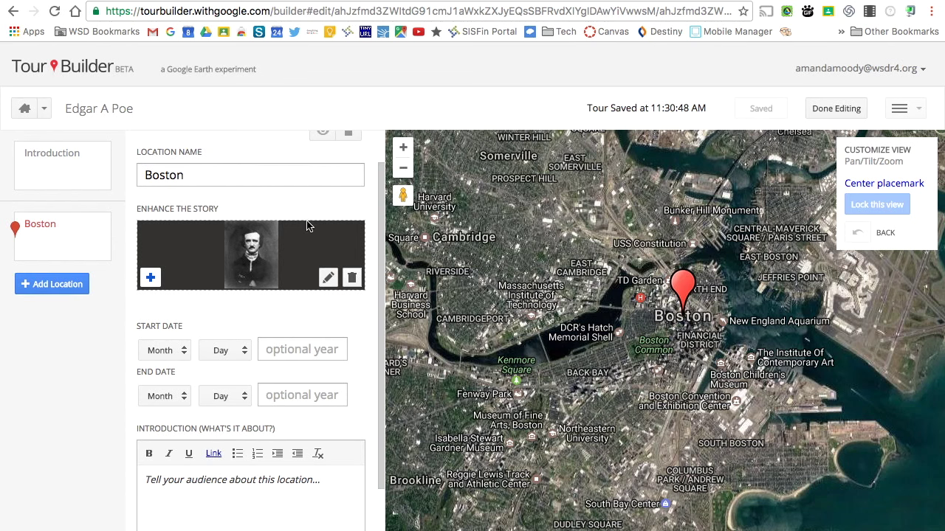
scroll(276, 295, down, 3)
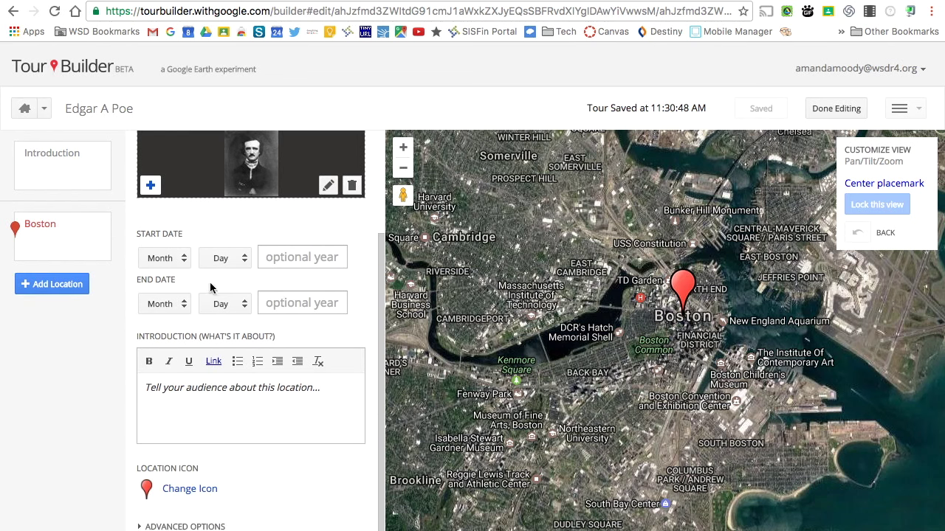
Set the Boston location's start date to January 19, 1809.
click(178, 262)
click(180, 277)
click(221, 260)
scroll(232, 517, down, 1)
scroll(232, 517, down, 2)
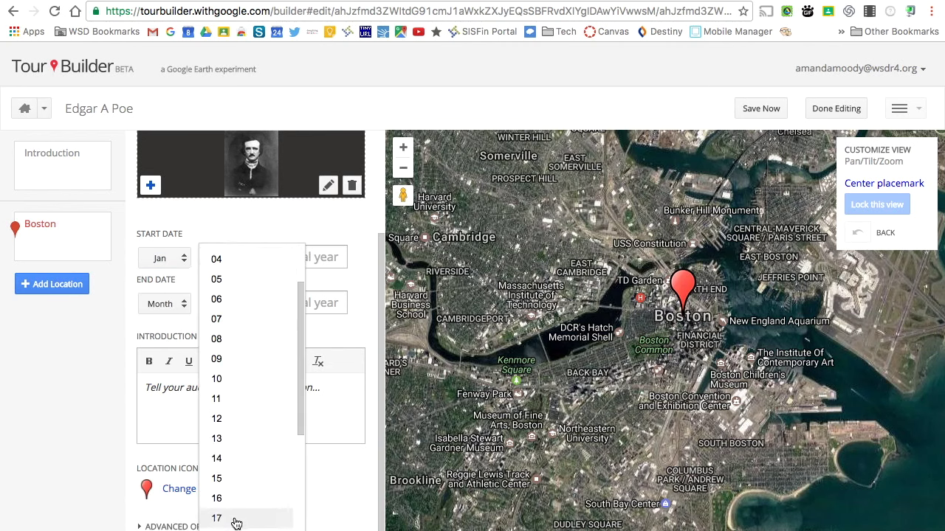
click(247, 515)
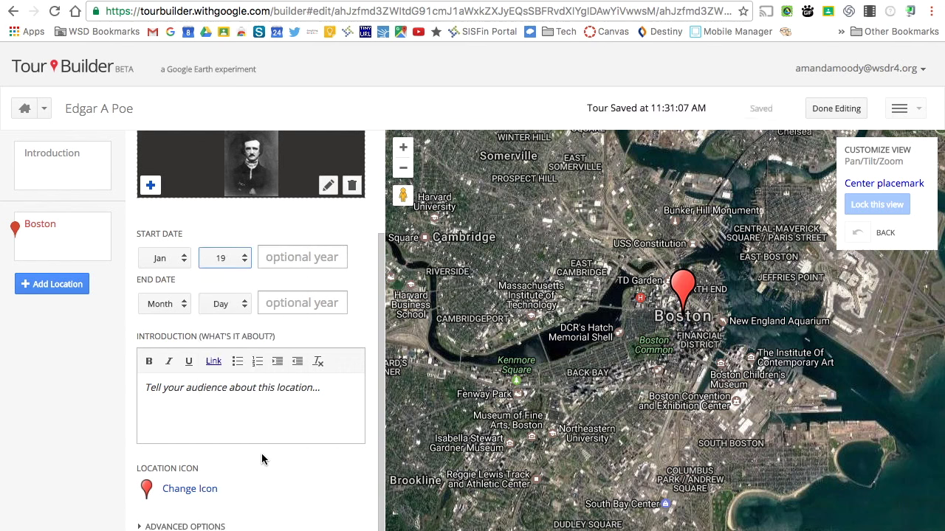
click(322, 256)
text(1809)
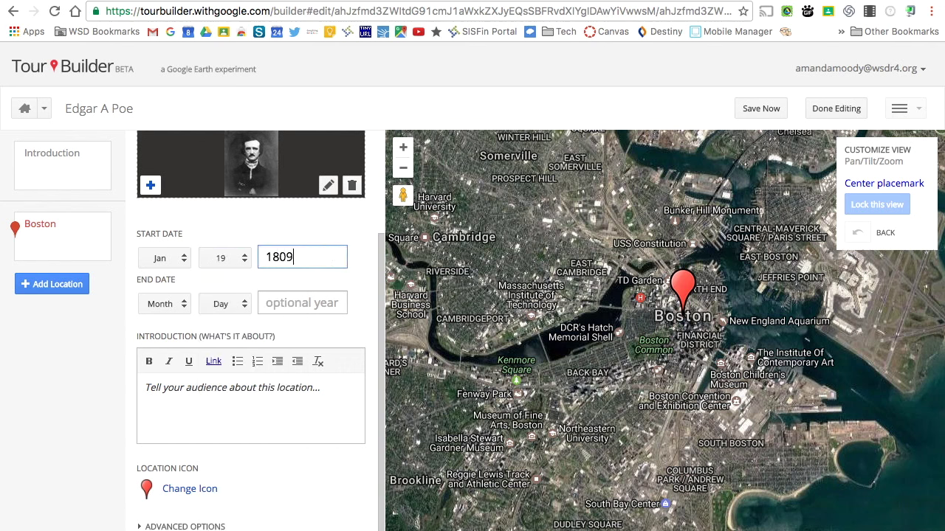
Enter "This is the birthplace of Edgar Allan Poe." as Boston's introduction and change its location icon to the yellow house.
click(228, 412)
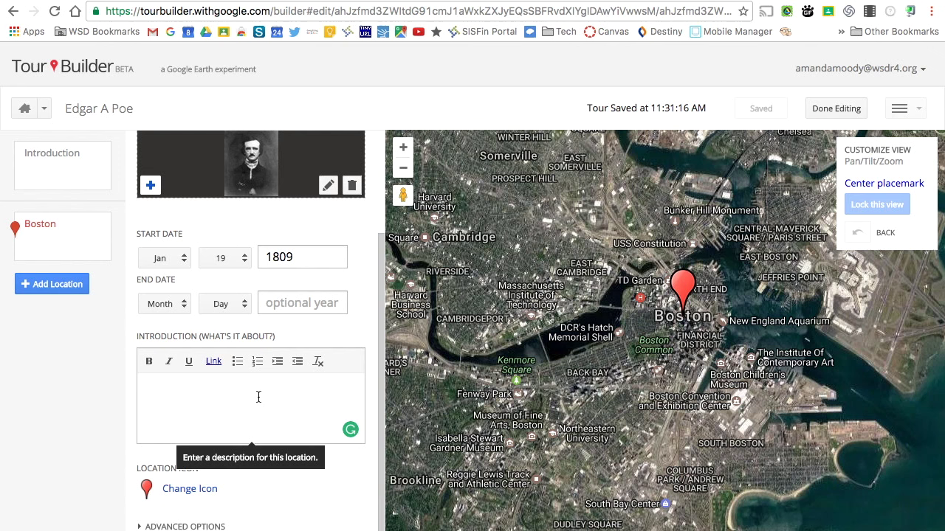
text(This is the brith place of Edgar A)
text(llan Poe.)
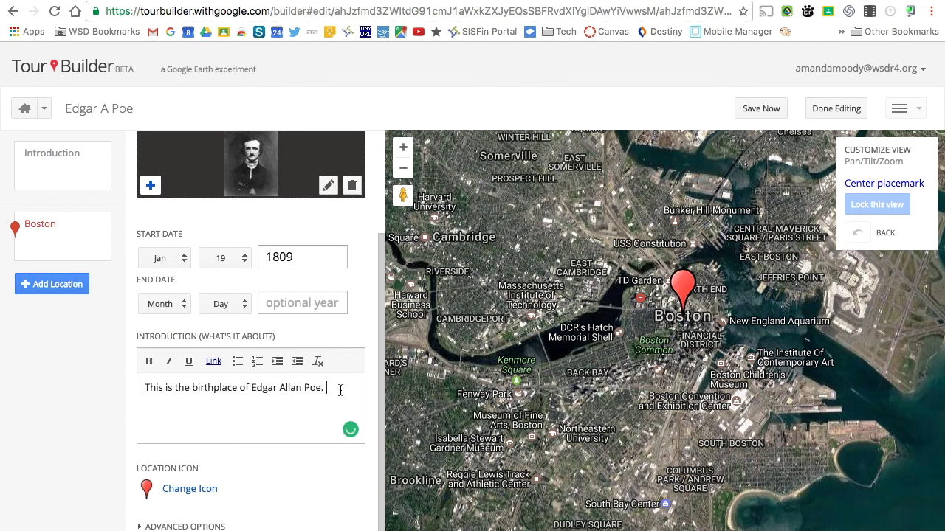
key(Return)
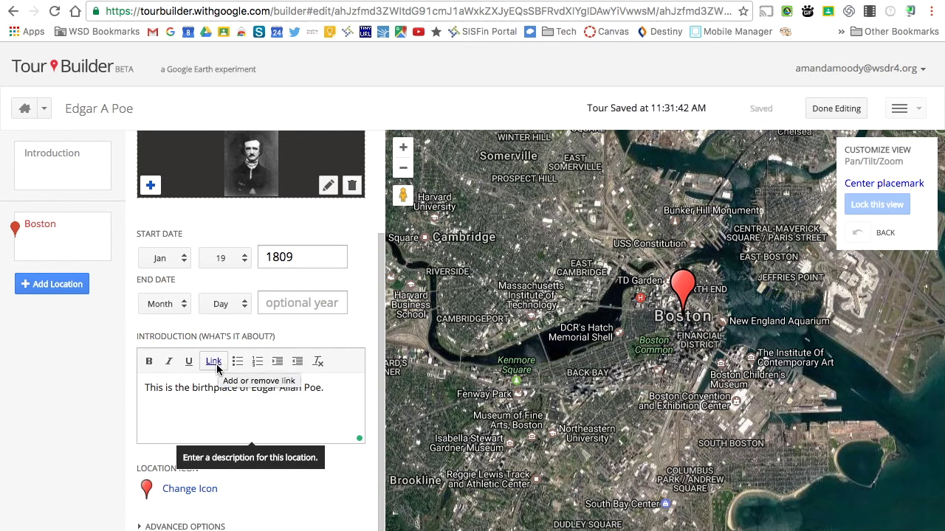
click(184, 492)
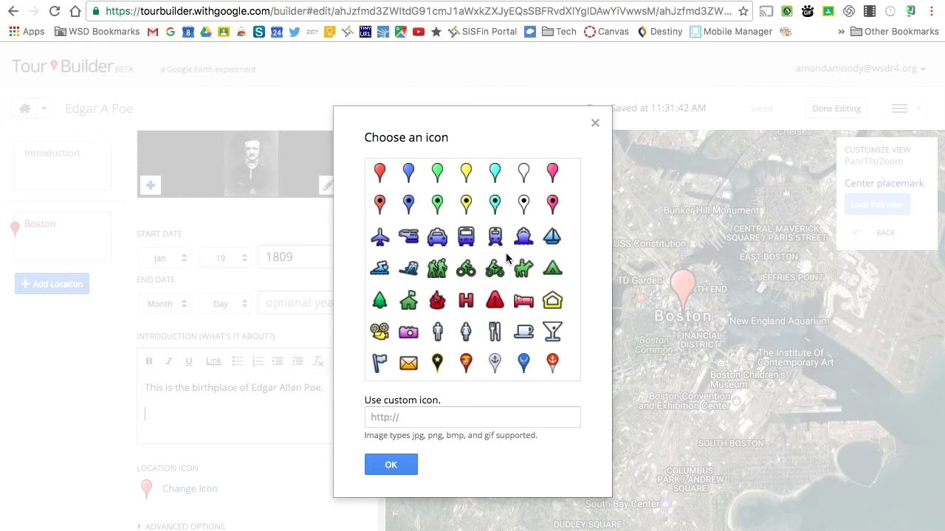
double_click(554, 302)
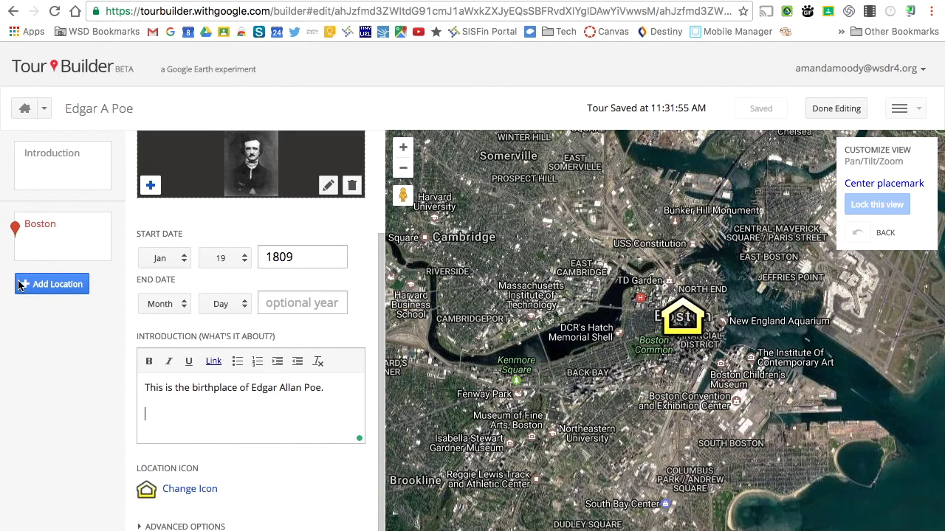
Start another tour location and search for the University of Virginia in Charlottesville, choosing the main university result.
click(52, 285)
click(222, 203)
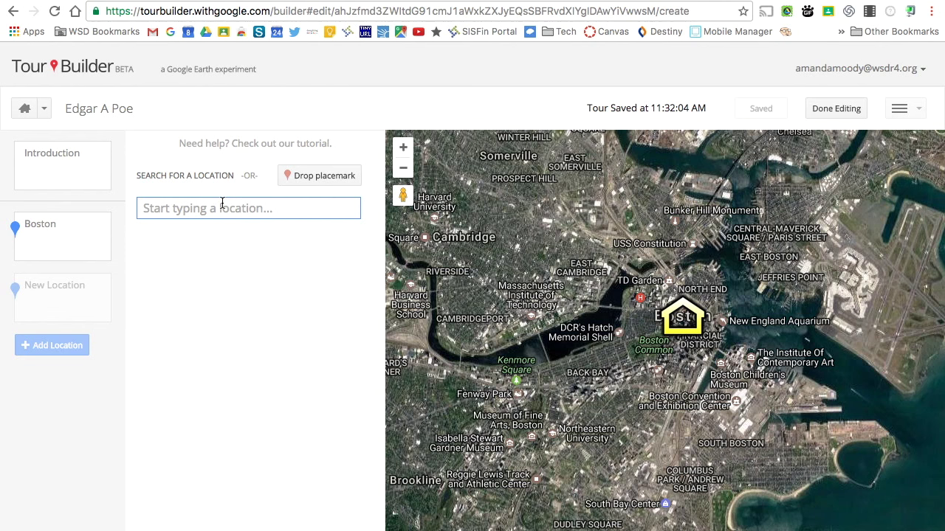
text(university of b)
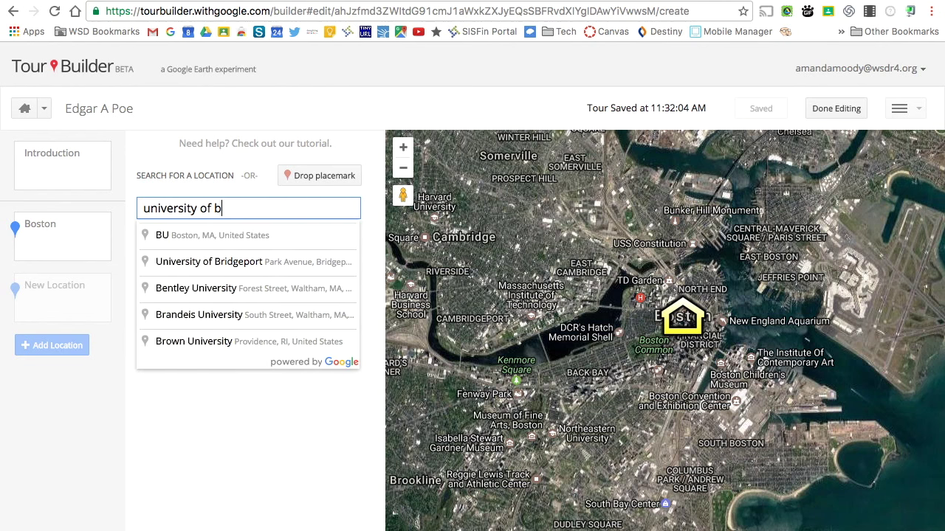
key(BackSpace)
text(vi)
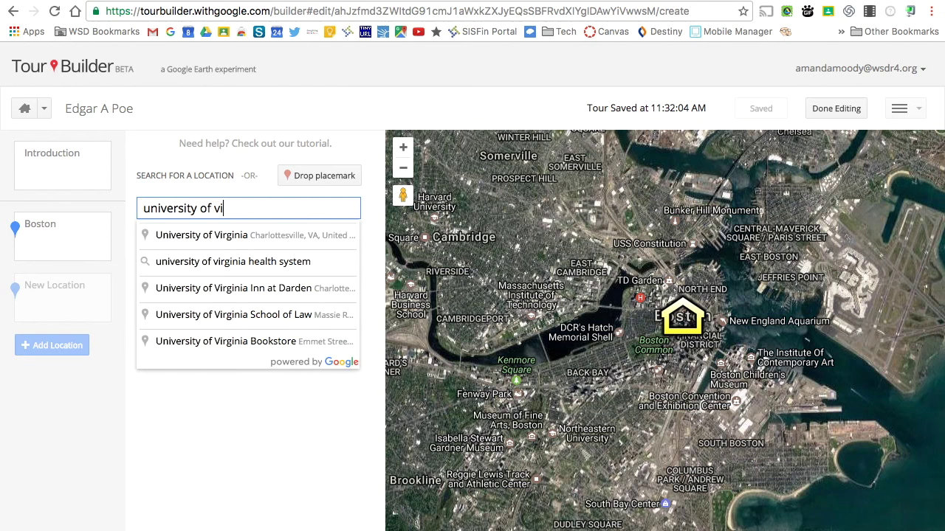
click(240, 234)
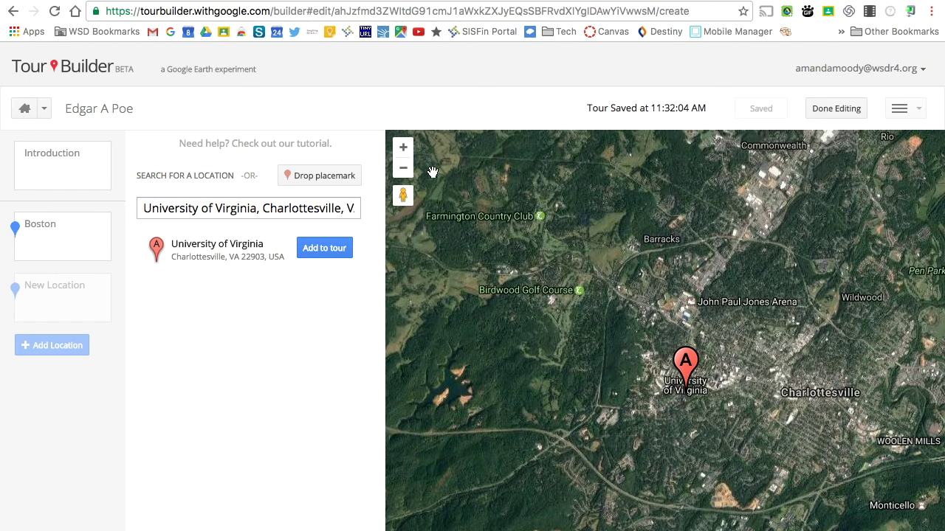
Enter Street View on Cabell Dr beside the University of Virginia marker.
click(404, 149)
click(405, 149)
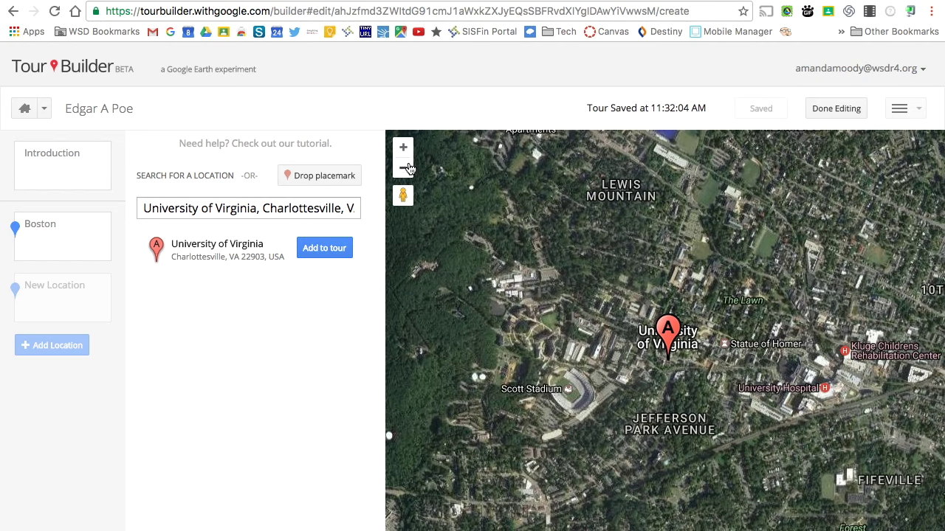
click(405, 148)
click(405, 149)
click(406, 149)
drag(512, 261, 477, 255)
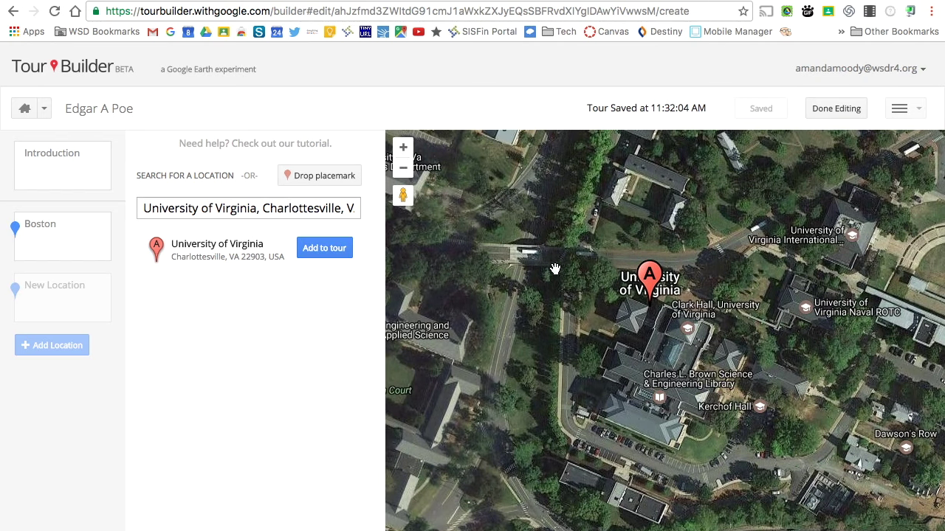
drag(405, 199, 550, 338)
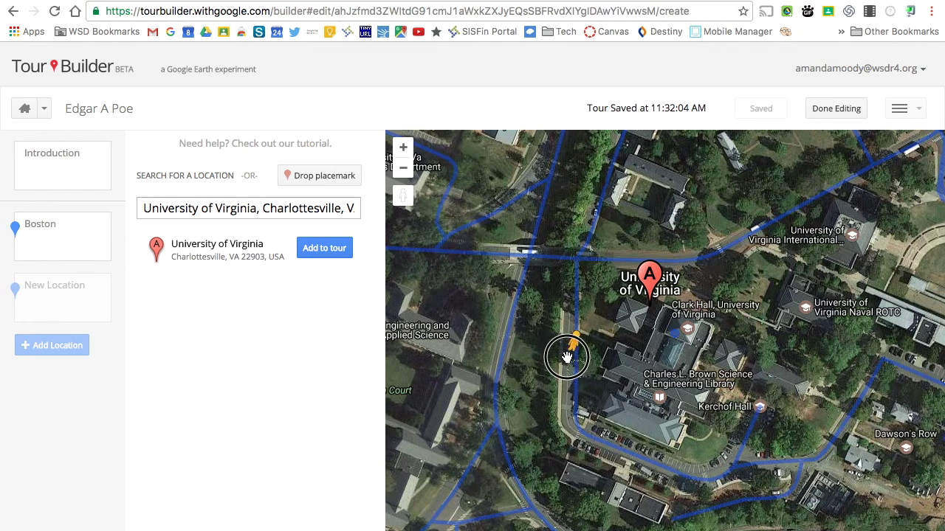
drag(580, 412, 570, 281)
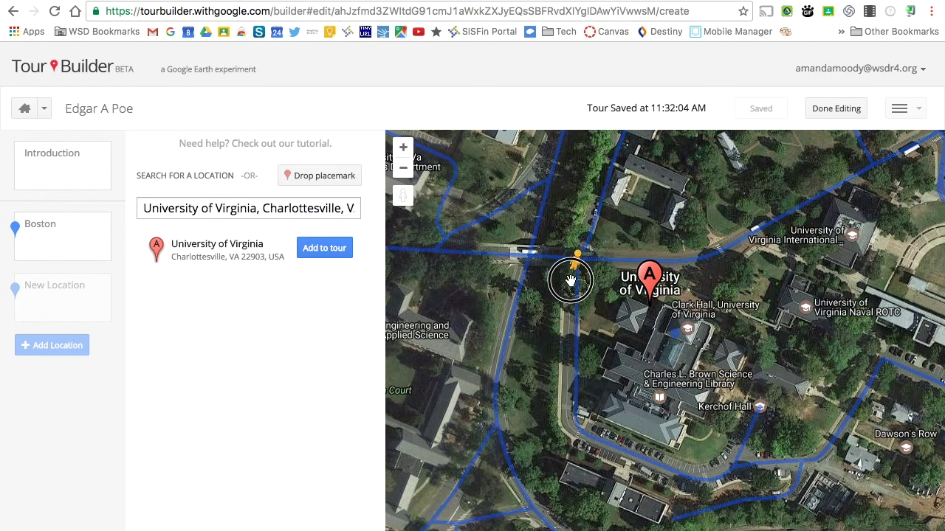
drag(569, 355, 629, 453)
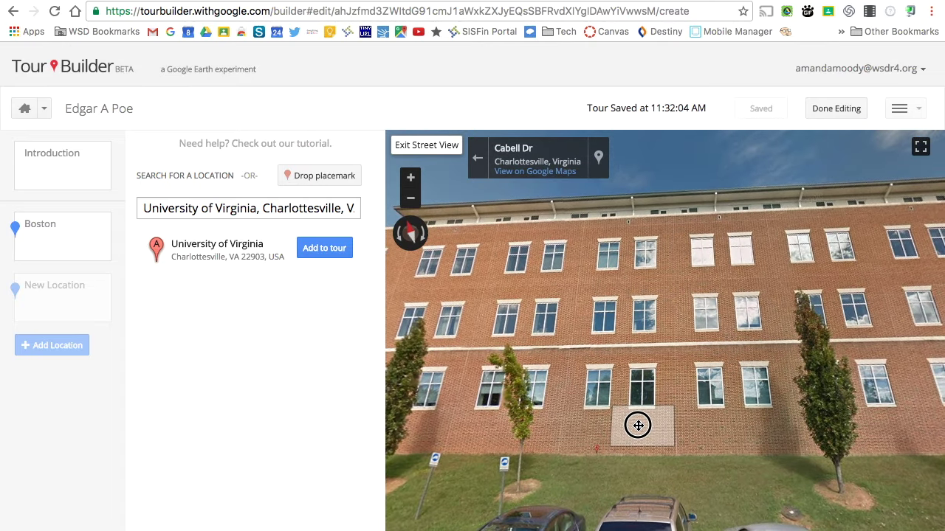
Move along Cabell Dr in Street View and face the end of the brick university building across the parking lot.
click(407, 177)
click(411, 199)
drag(553, 273, 370, 209)
click(770, 305)
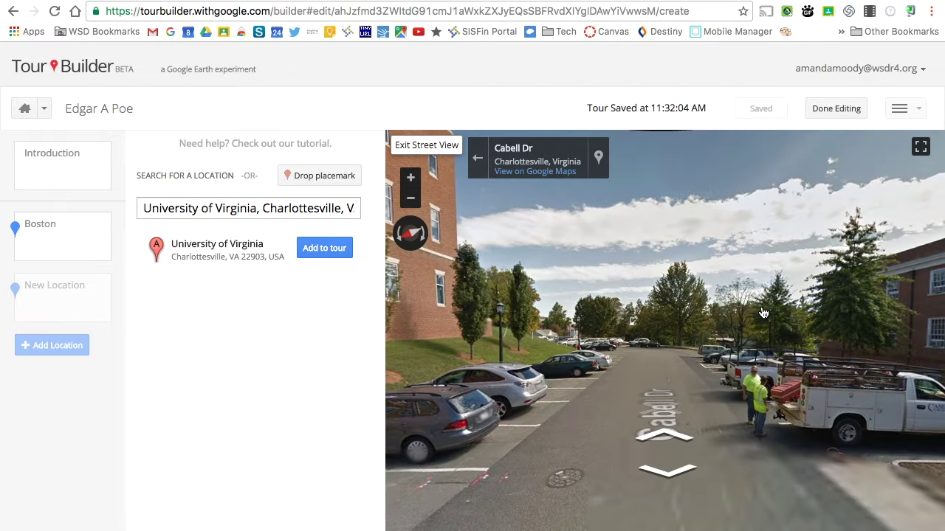
click(662, 441)
drag(580, 352, 839, 377)
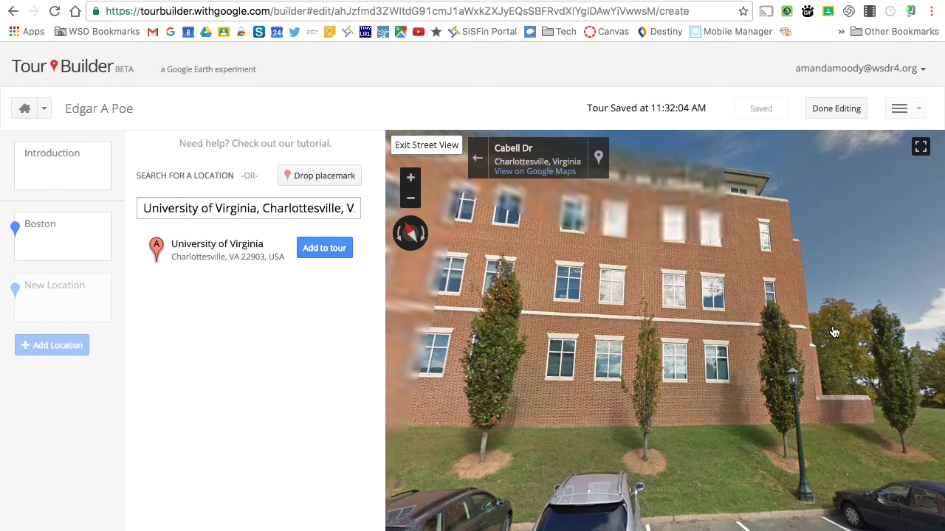
mouse_move(837, 217)
mouse_down()
mouse_move(837, 234)
mouse_move(837, 205)
mouse_up()
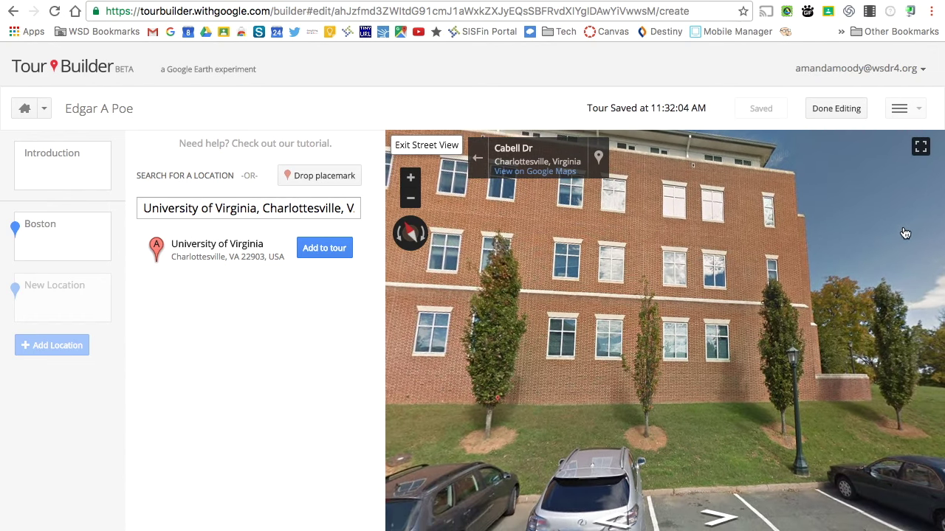
click(838, 205)
click(458, 344)
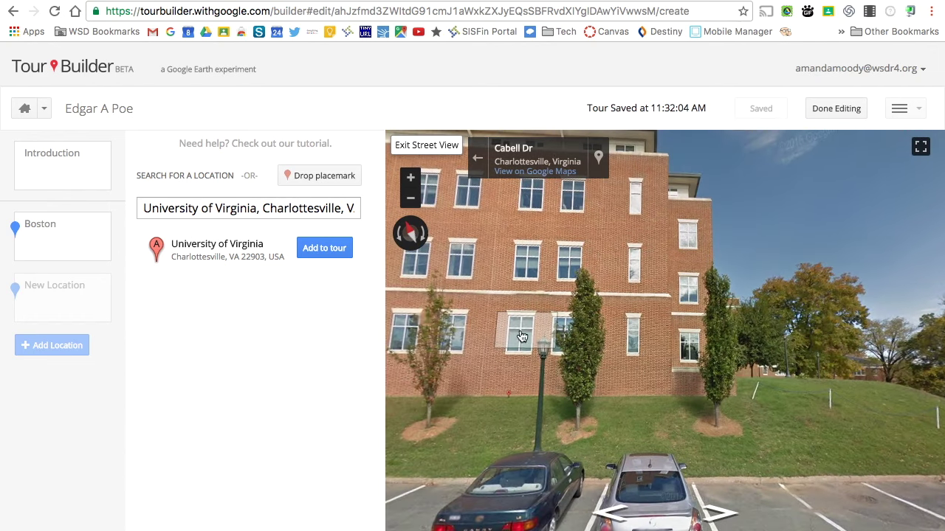
Add the University of Virginia to the tour and lock a Street View showing more of the brick building's facade.
click(321, 253)
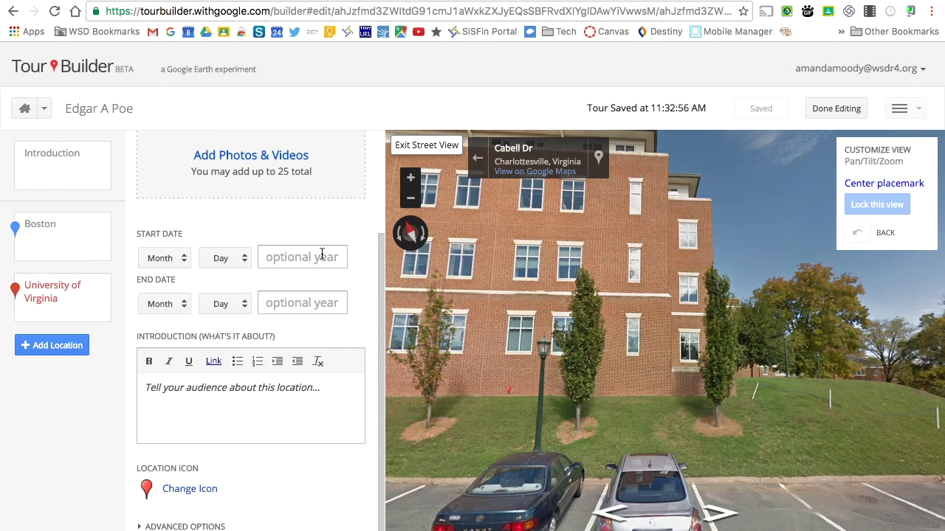
drag(797, 286, 858, 287)
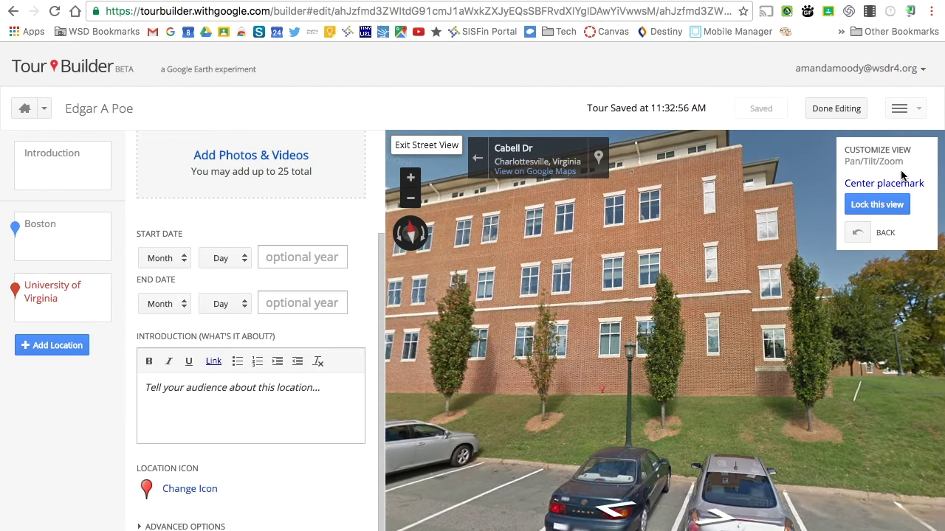
click(895, 209)
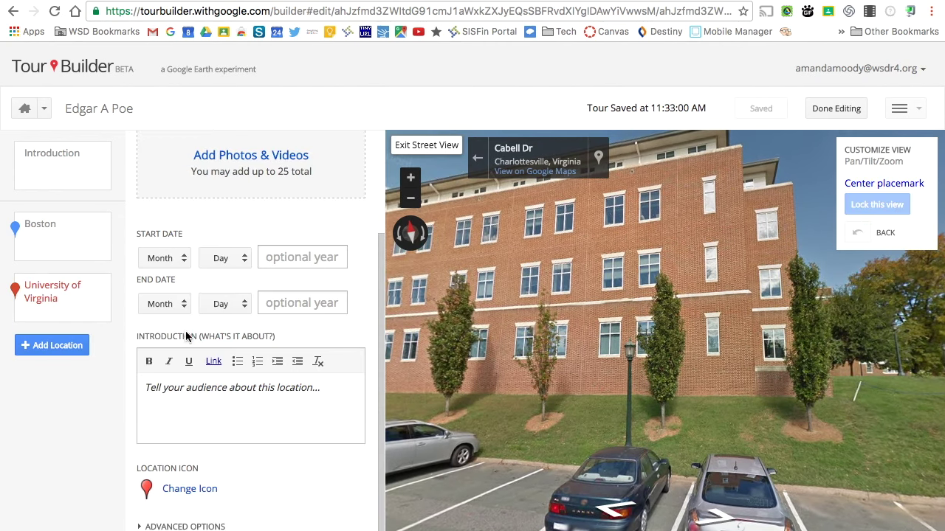
Enter "Attended the U of Virgina." as the University of Virginia introduction, with start year 1826 and end year 1827.
scroll(205, 296, up, 2)
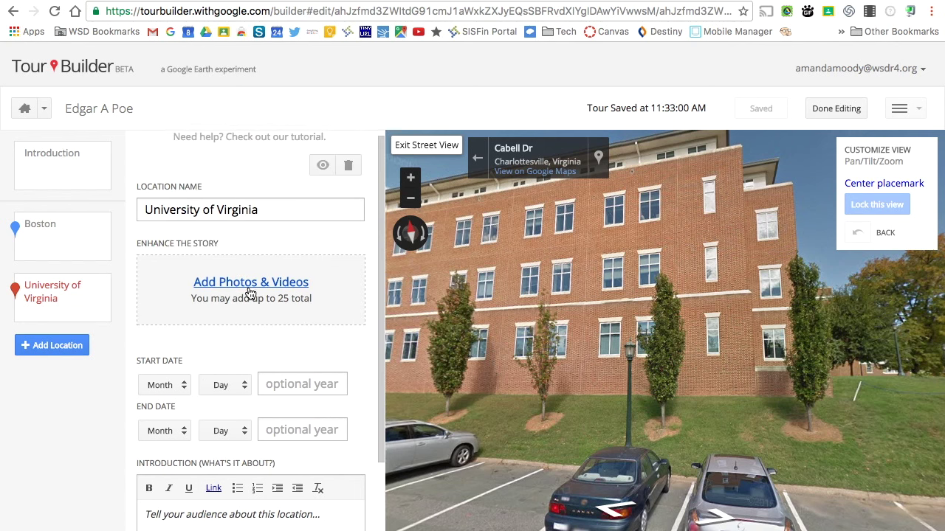
scroll(249, 293, down, 2)
scroll(248, 293, up, 1)
scroll(249, 293, down, 1)
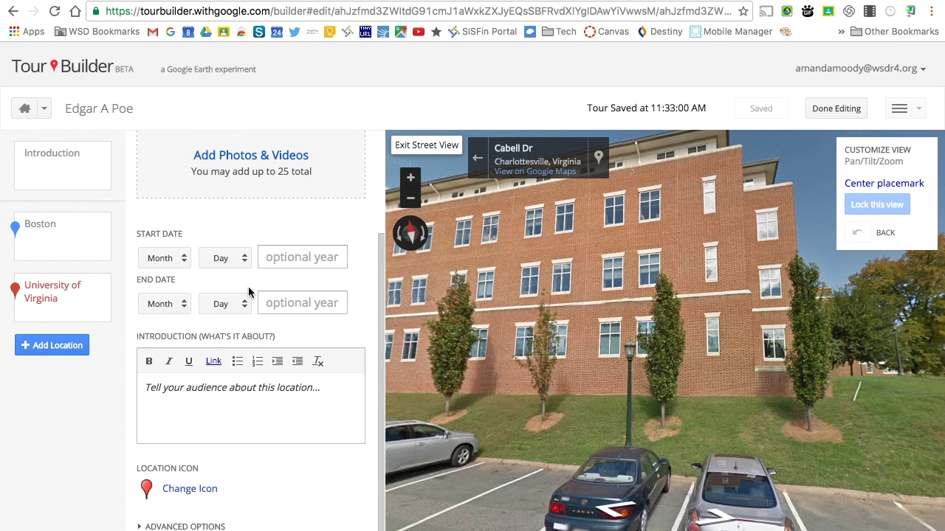
scroll(248, 293, up, 4)
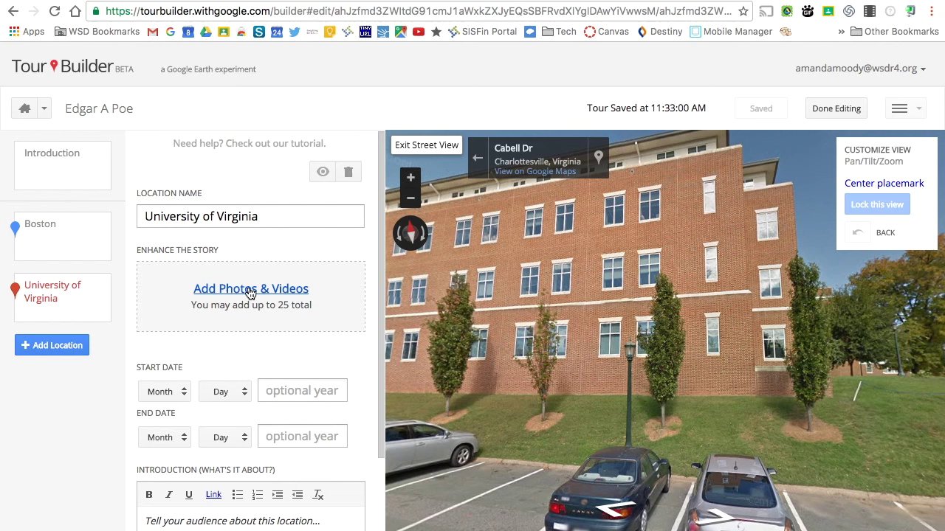
scroll(248, 293, down, 4)
click(242, 401)
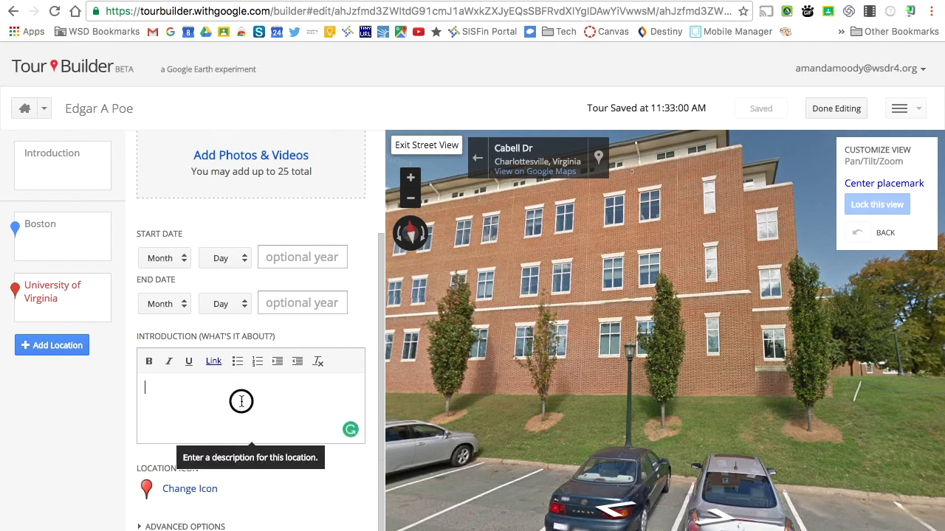
text(Attend)
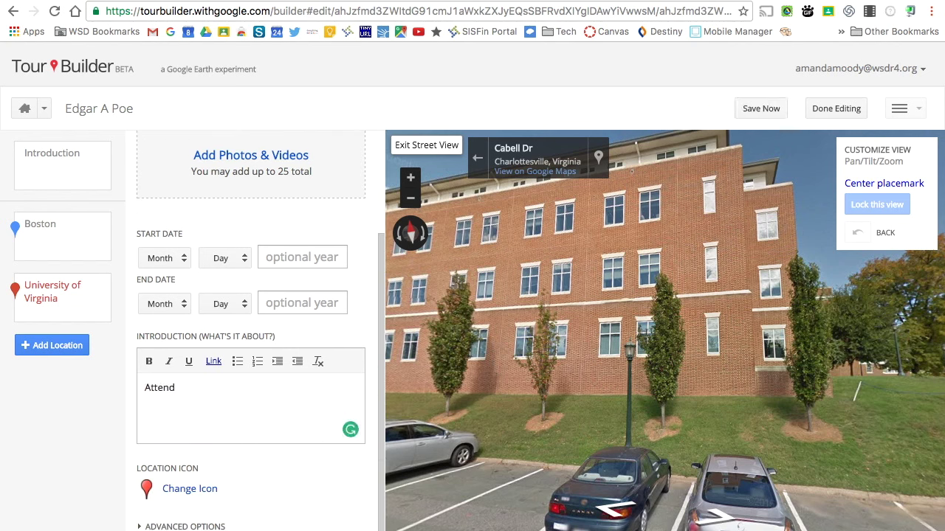
text(ed the U of Virgina.)
click(298, 264)
text(1826)
click(302, 307)
text(1827)
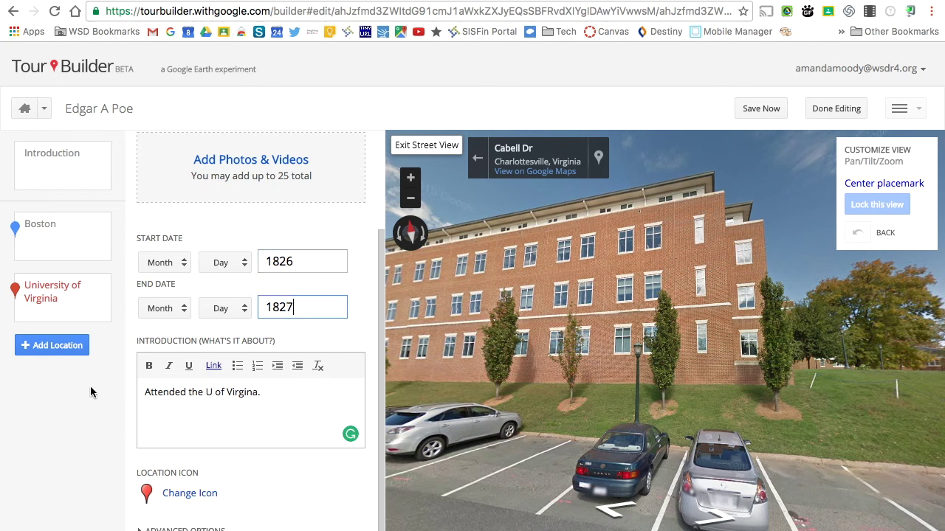
Finish editing the tour and play it full screen.
scroll(299, 225, up, 3)
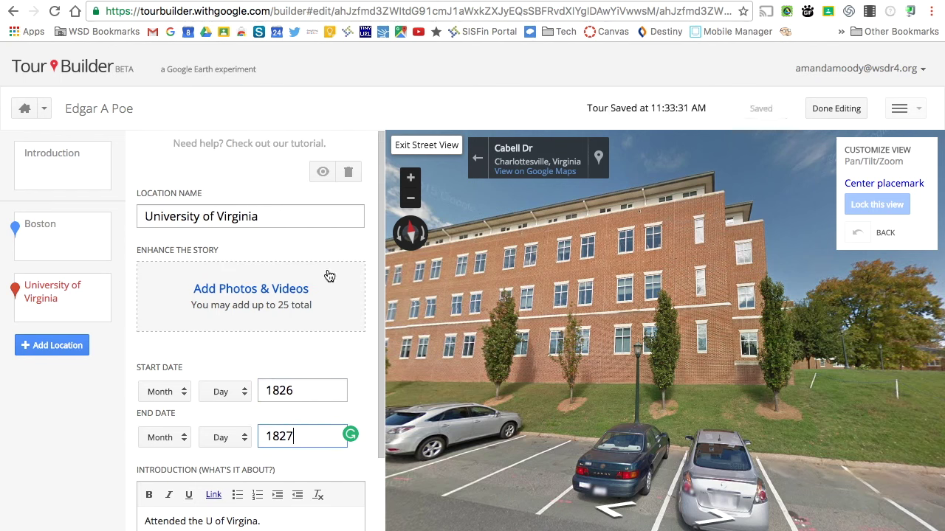
click(858, 111)
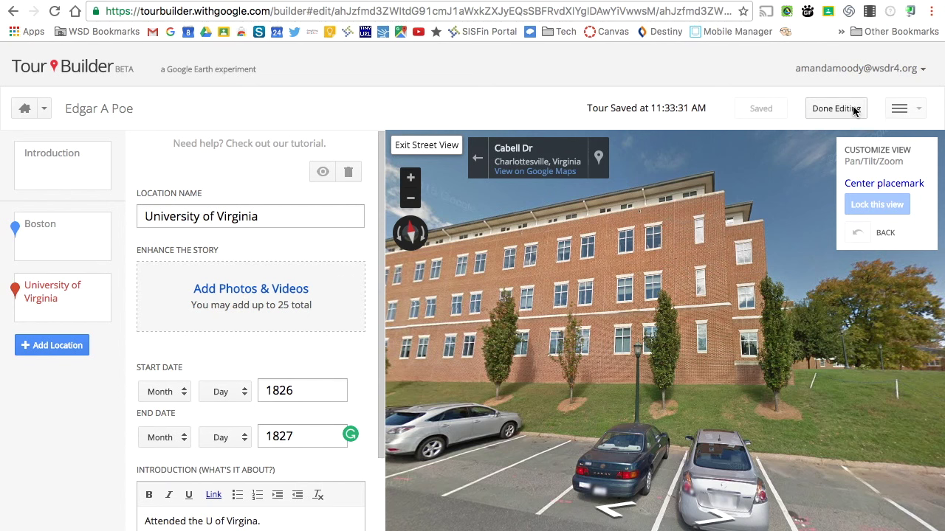
click(832, 110)
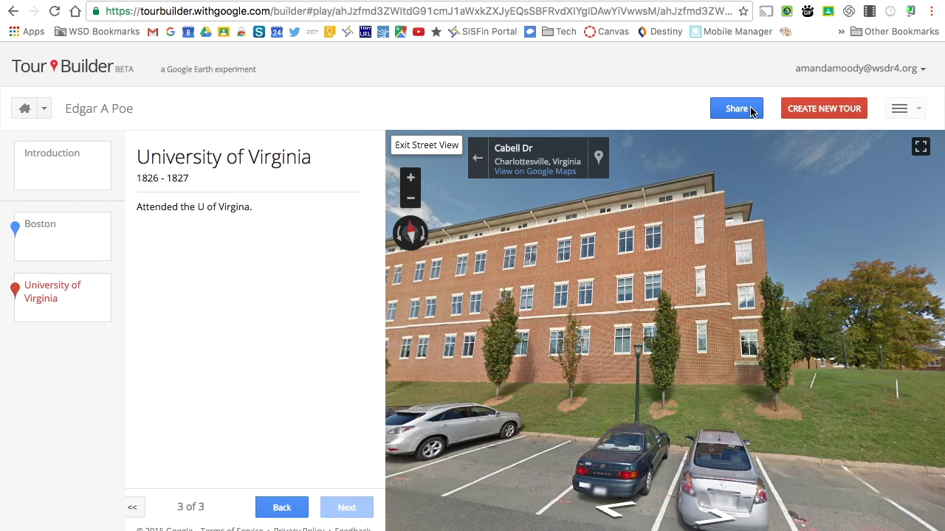
click(915, 117)
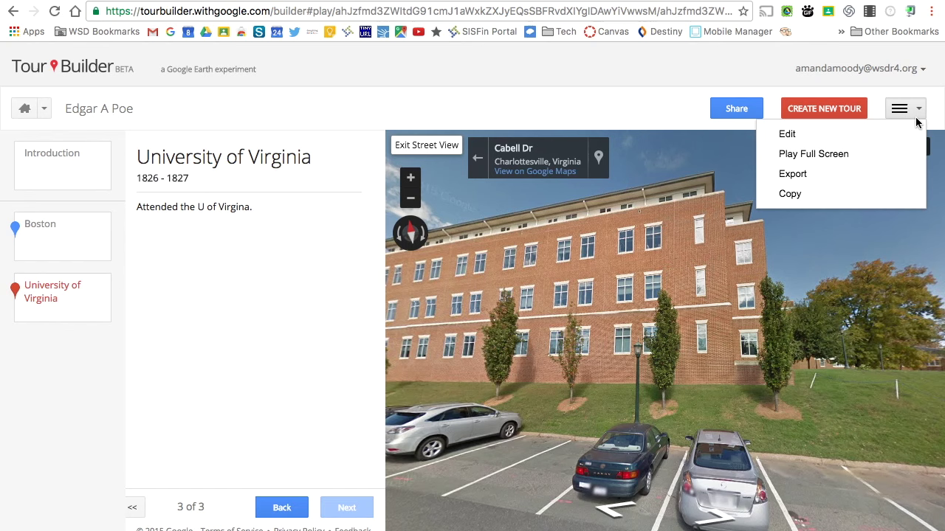
click(828, 155)
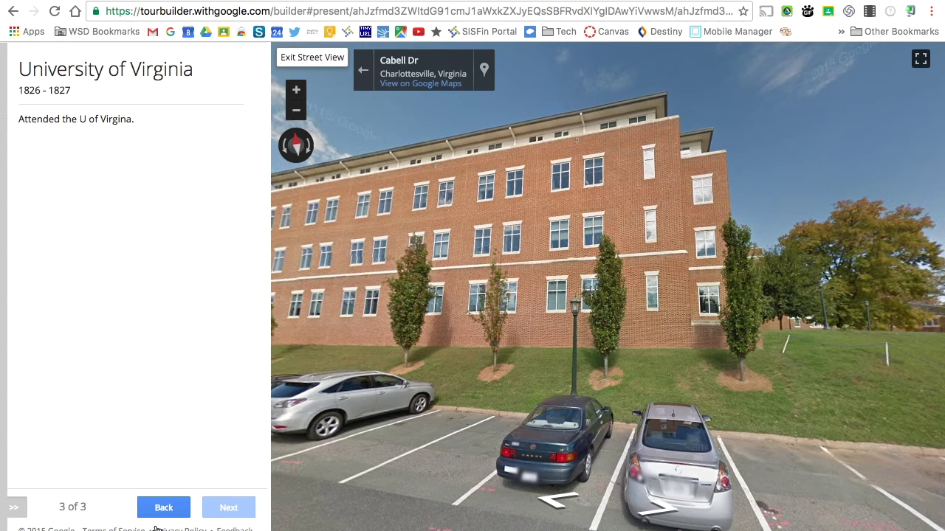
Return to the tour's introduction and play forward through Boston to the University of Virginia.
click(155, 508)
click(157, 509)
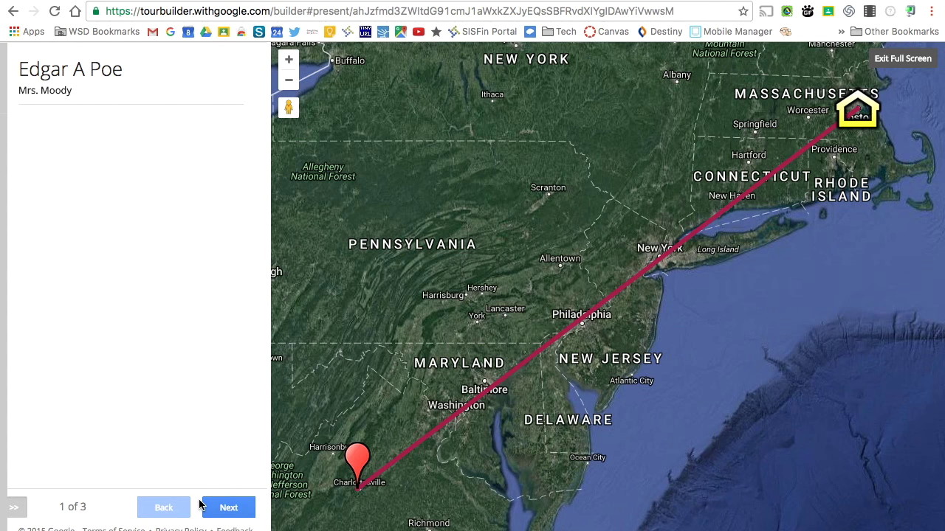
click(228, 508)
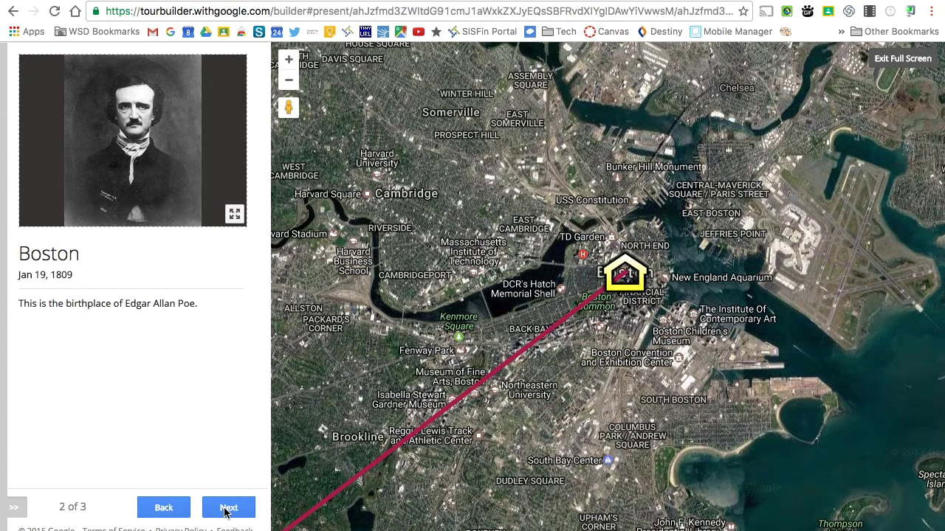
click(227, 509)
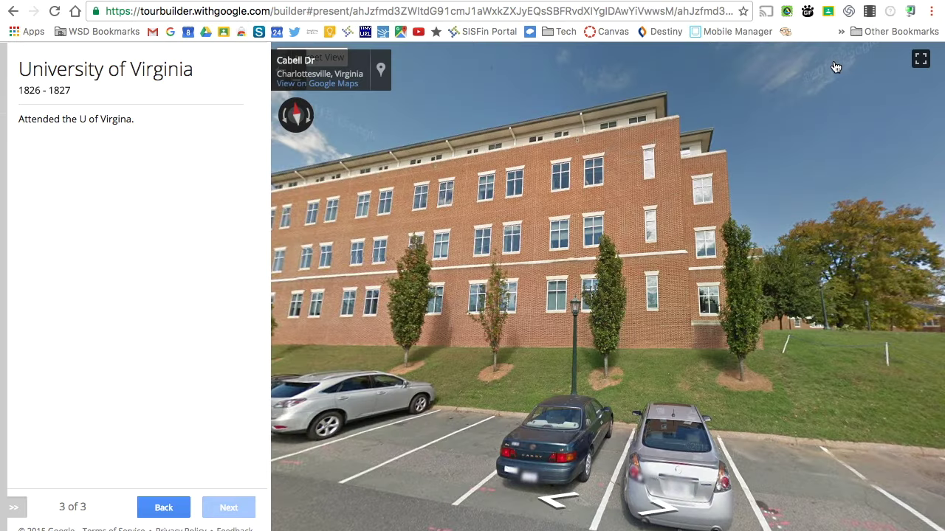
Go back to the Edgar A Poe introduction and exit the full-screen presentation.
click(161, 509)
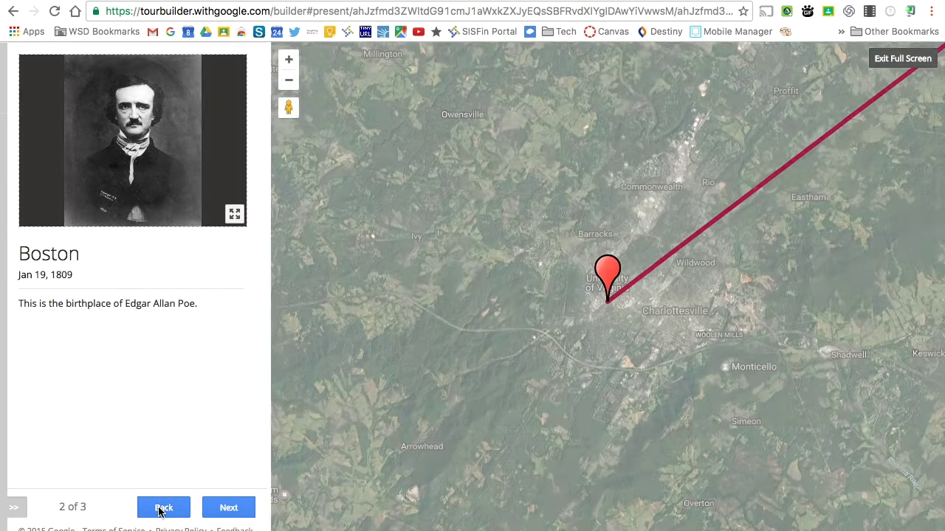
click(160, 510)
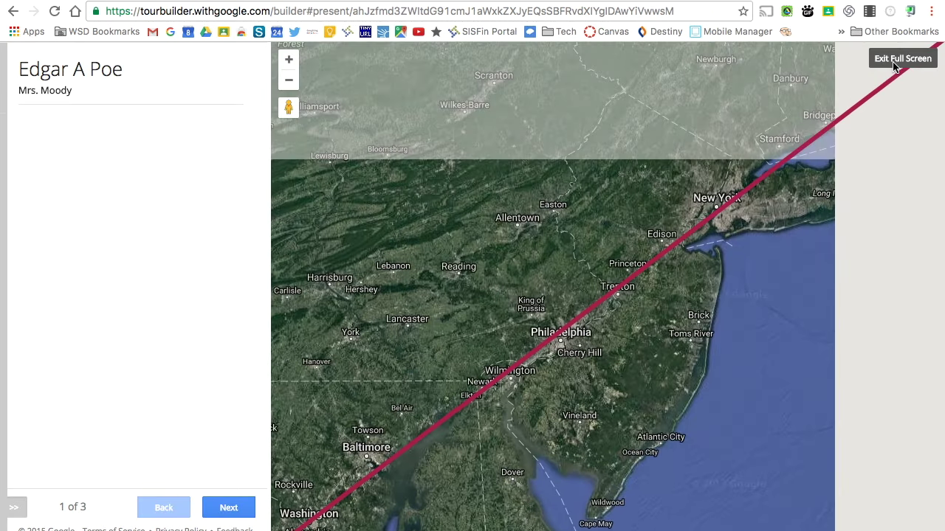
click(898, 63)
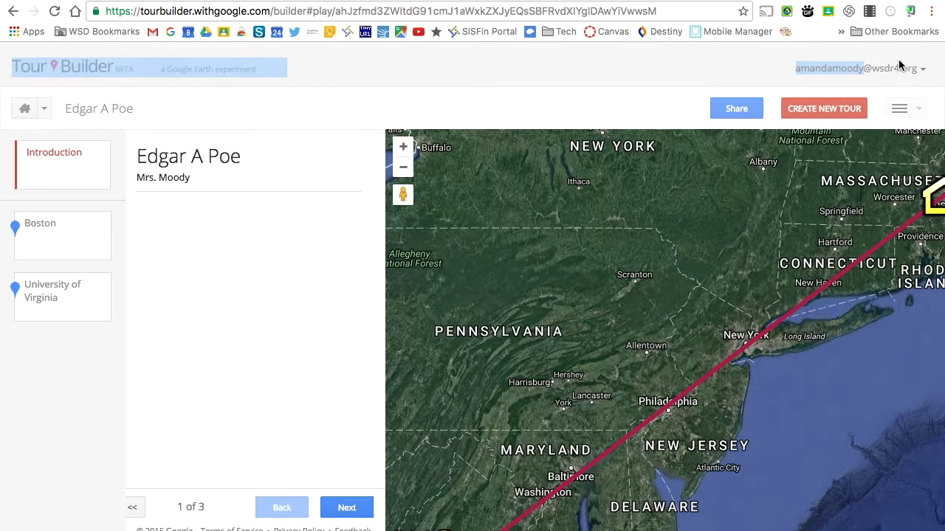
click(314, 120)
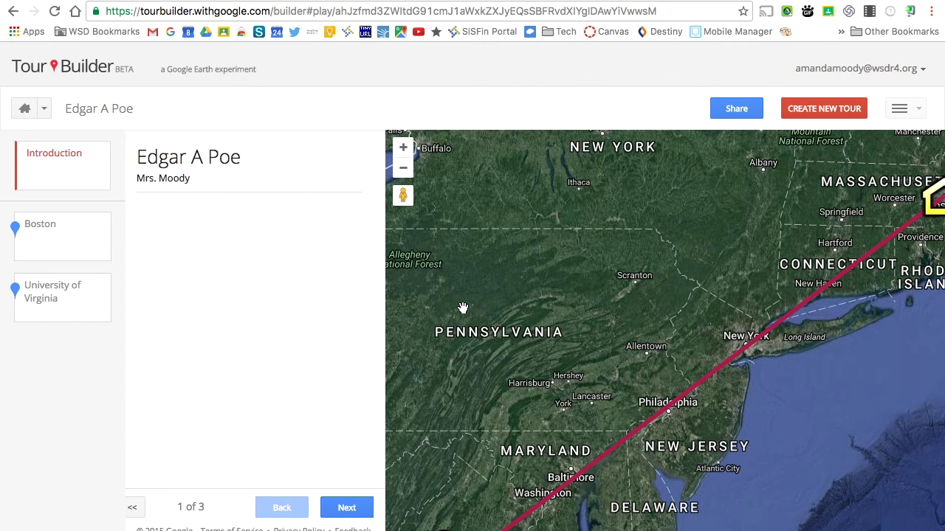
Bring the Charlottesville end of the tour route into view on the introduction map.
mouse_move(474, 349)
mouse_down()
mouse_move(483, 220)
mouse_move(542, 191)
mouse_up()
drag(445, 347, 494, 273)
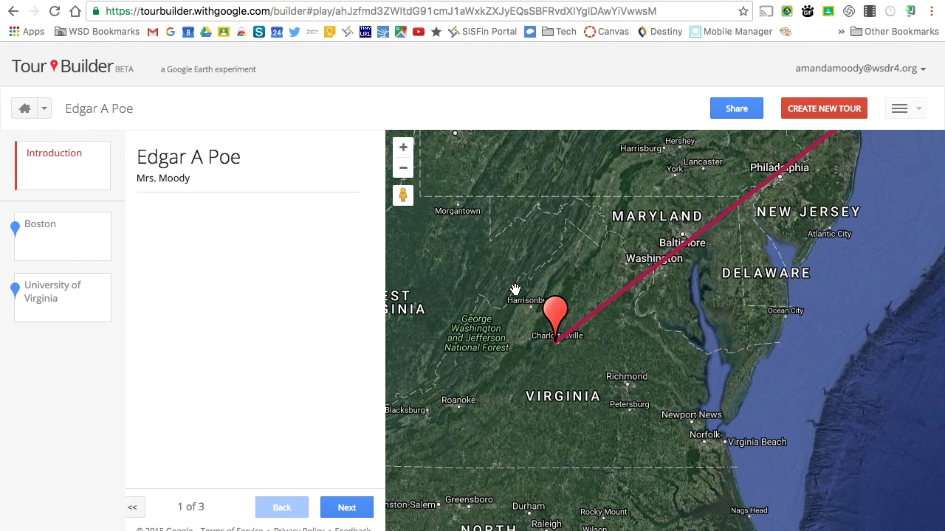